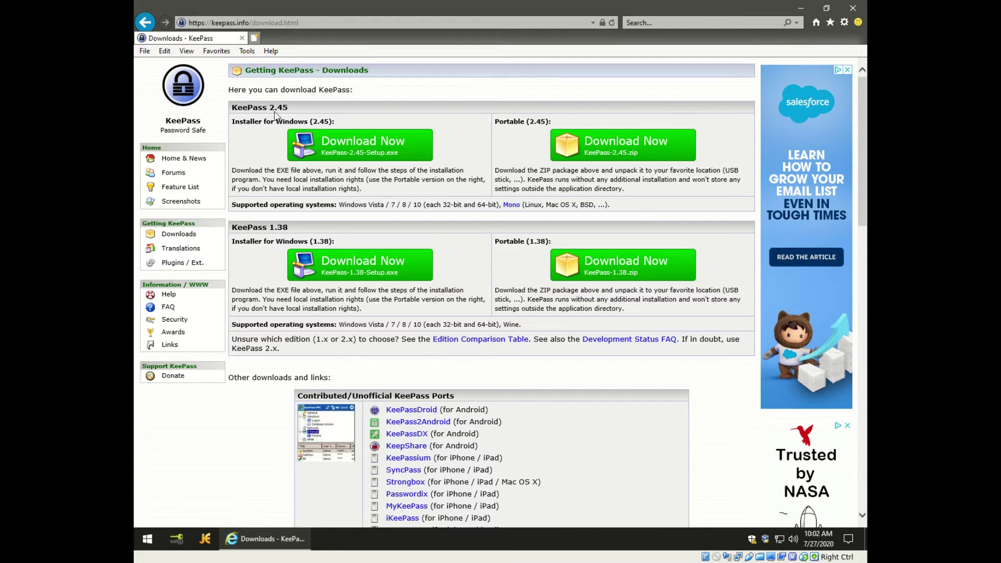
# Download and save the KeePass 2.45 Windows installer, show the download list, and close all browser tabs
pyautogui.click(345, 151)
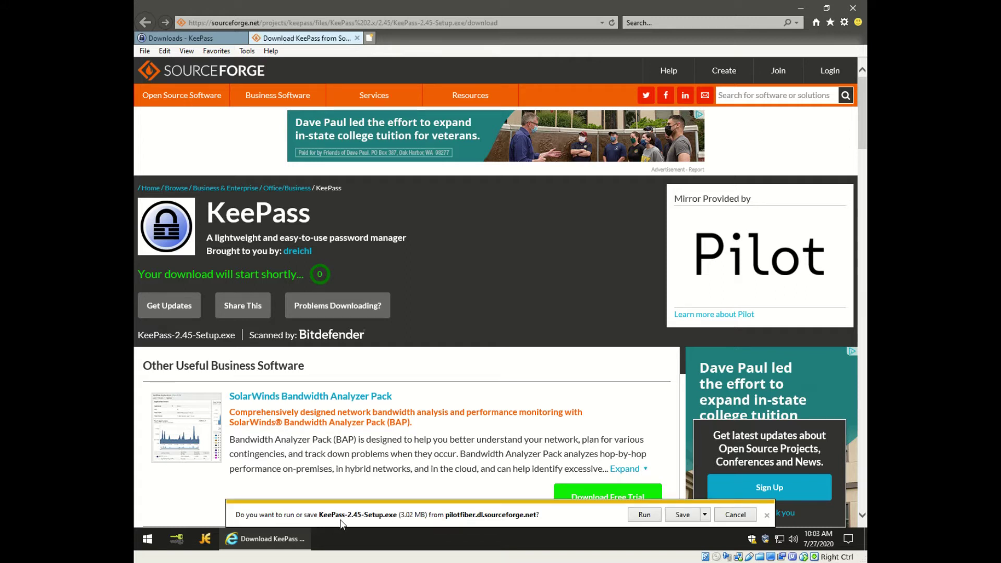
pyautogui.click(683, 515)
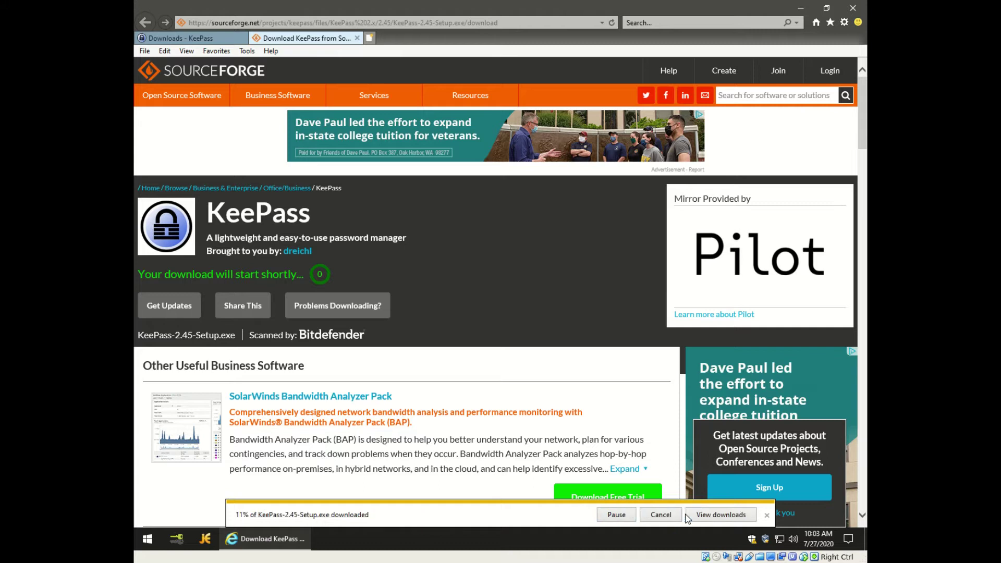
pyautogui.click(721, 516)
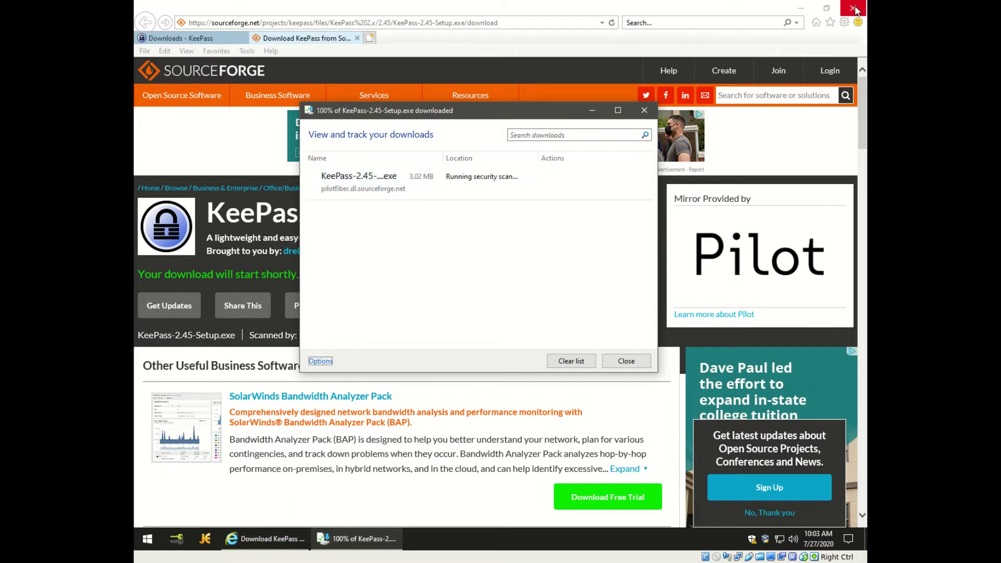
pyautogui.click(805, 68)
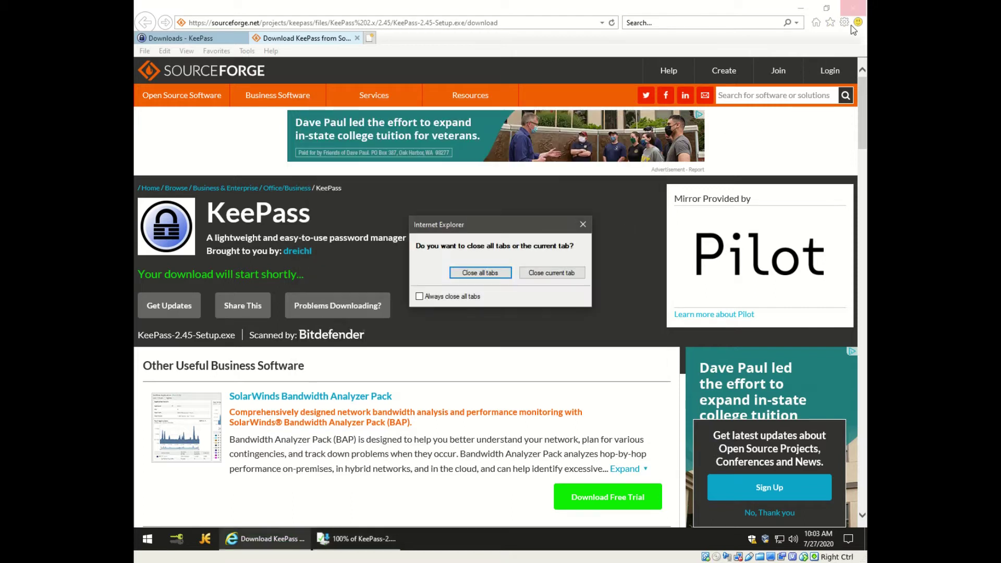
pyautogui.click(487, 272)
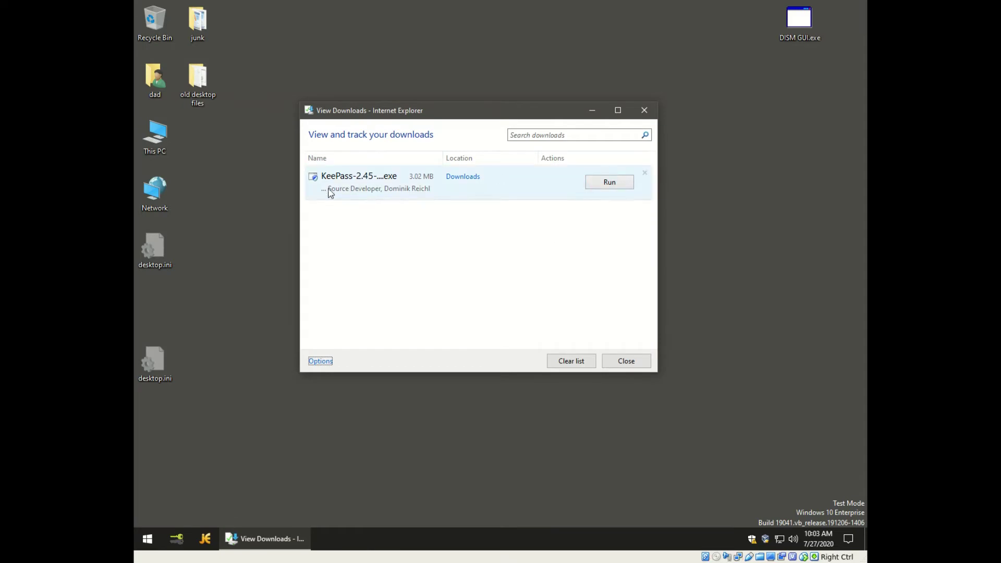
# Run the downloaded KeePass 2.45 installer, close the download list, and proceed to the license agreement
pyautogui.click(606, 183)
pyautogui.click(447, 355)
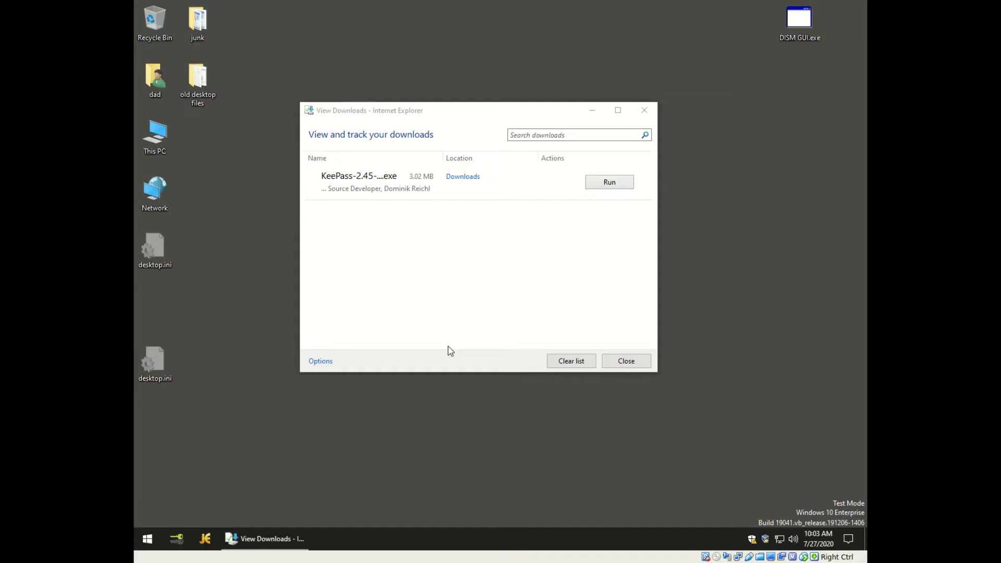
pyautogui.click(646, 111)
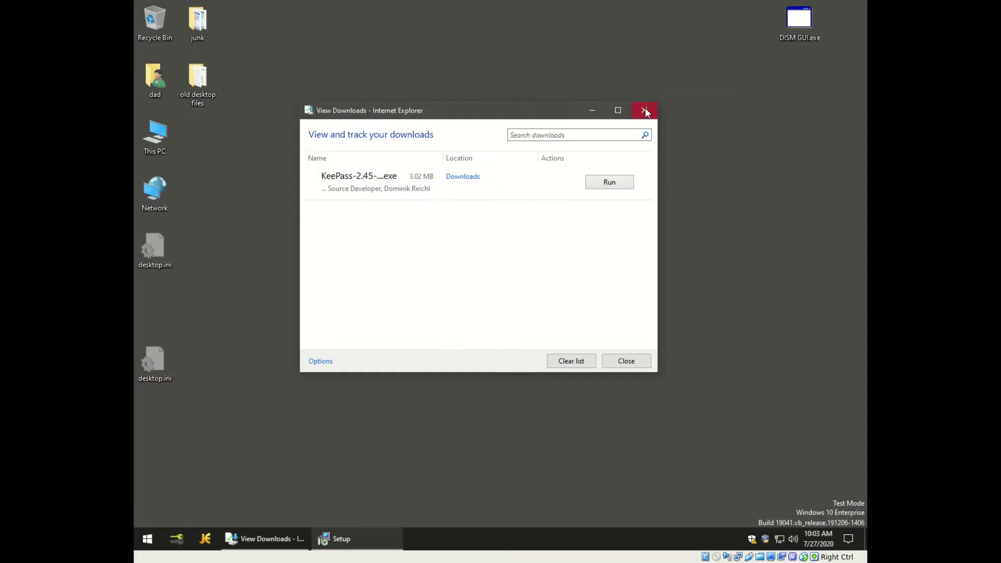
pyautogui.click(512, 295)
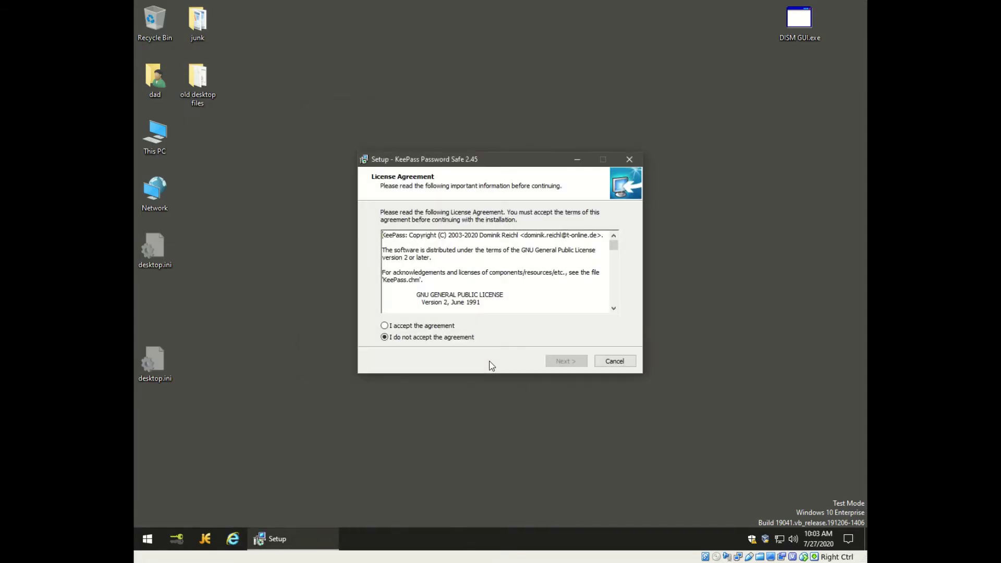
# Accept the license and install KeePass in the default folder as a full installation, without desktop or Quick Launch shortcuts
pyautogui.click(386, 327)
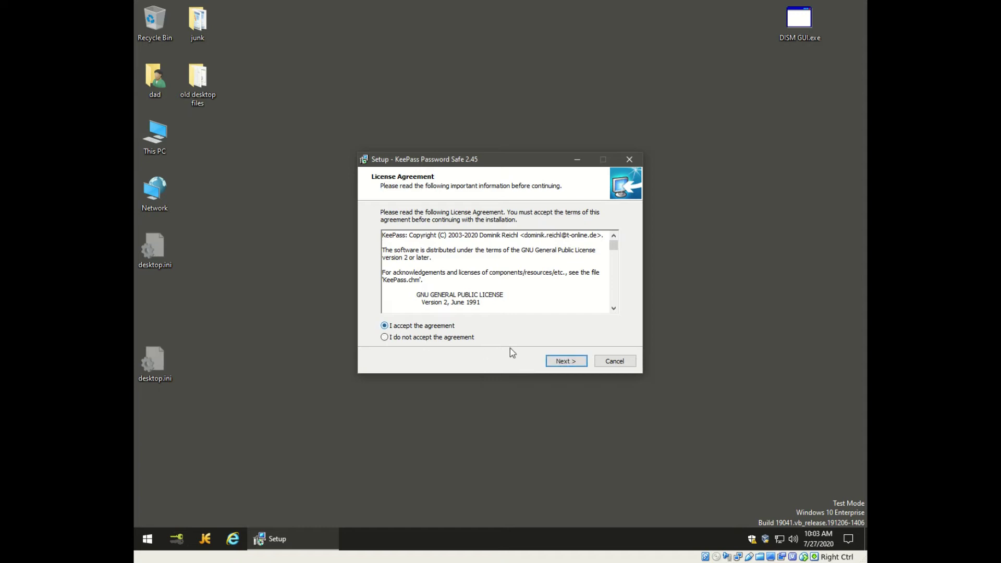
pyautogui.click(563, 361)
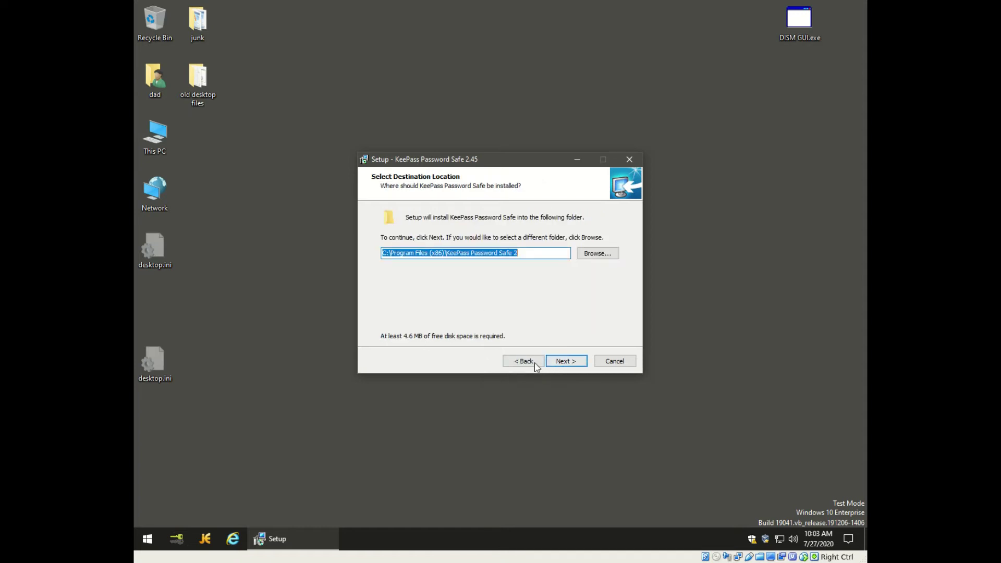
pyautogui.click(559, 360)
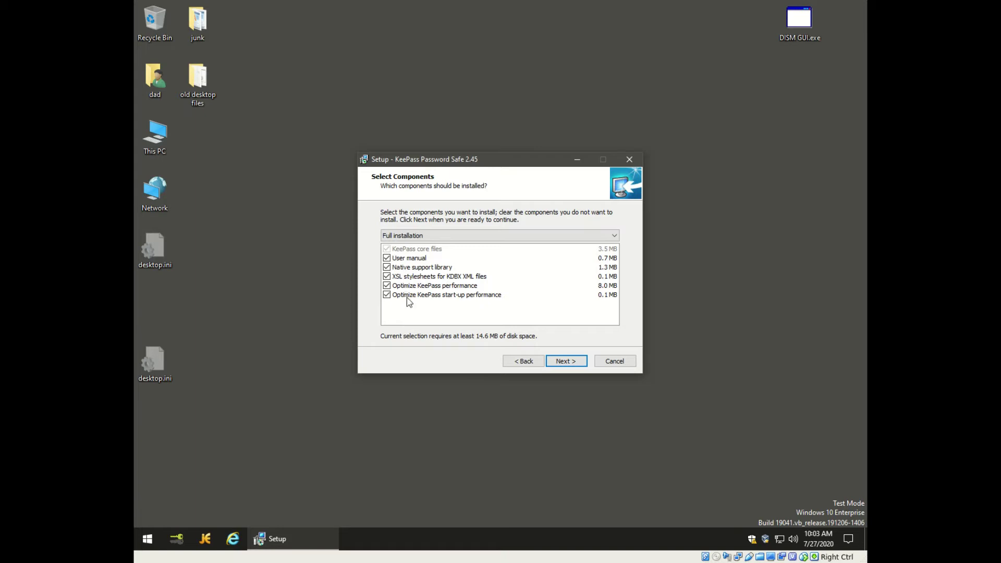
pyautogui.click(568, 363)
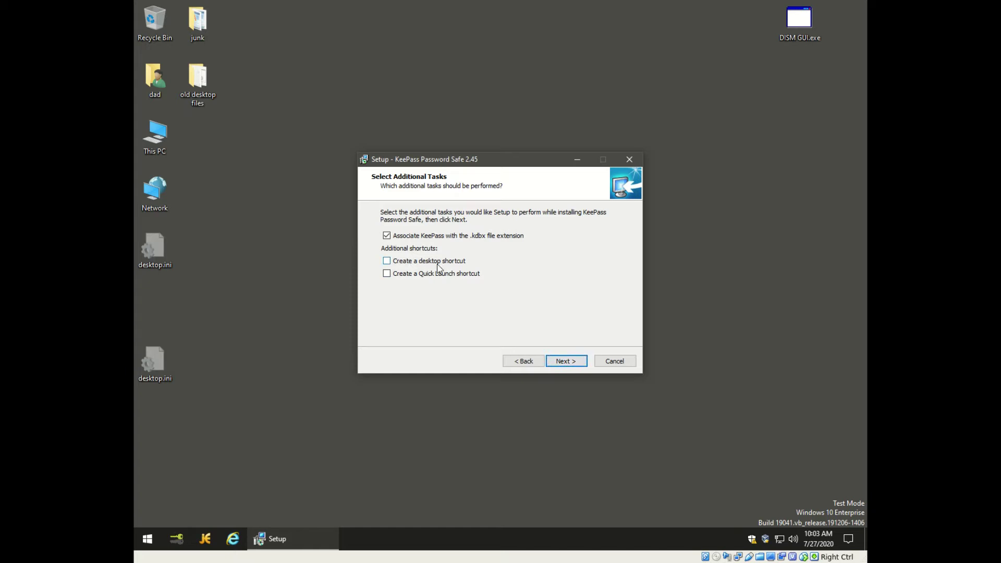
pyautogui.click(390, 274)
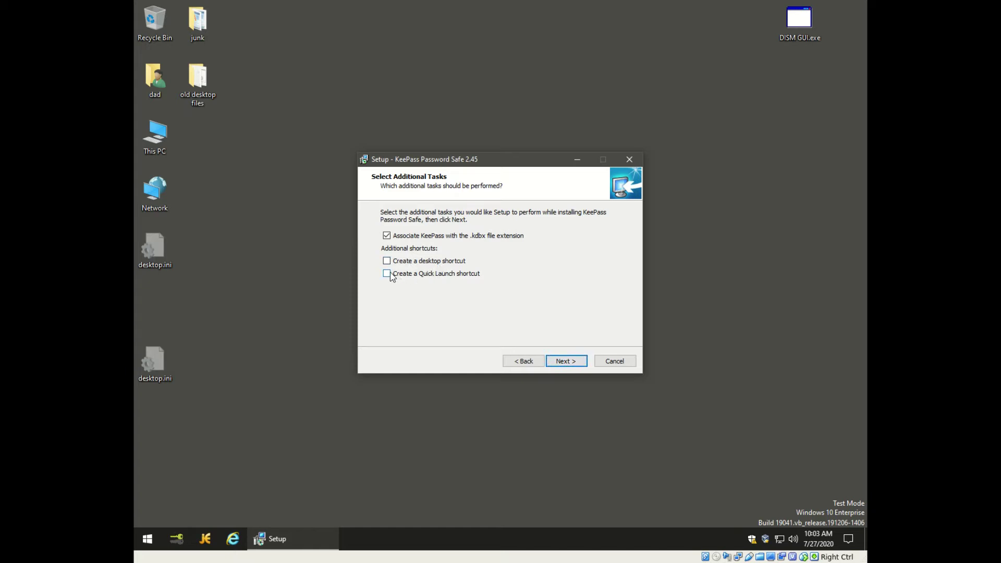
pyautogui.click(564, 366)
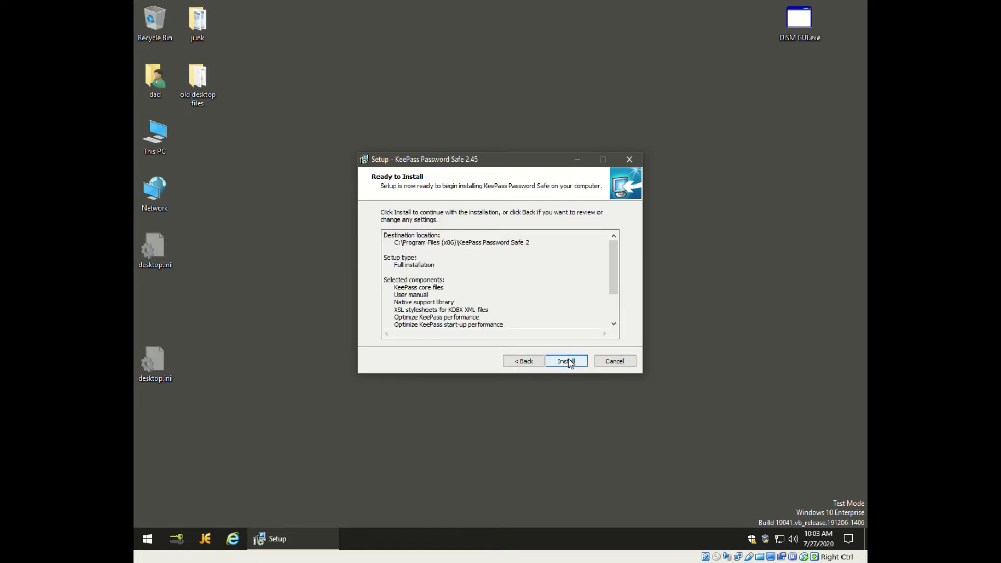
pyautogui.click(568, 362)
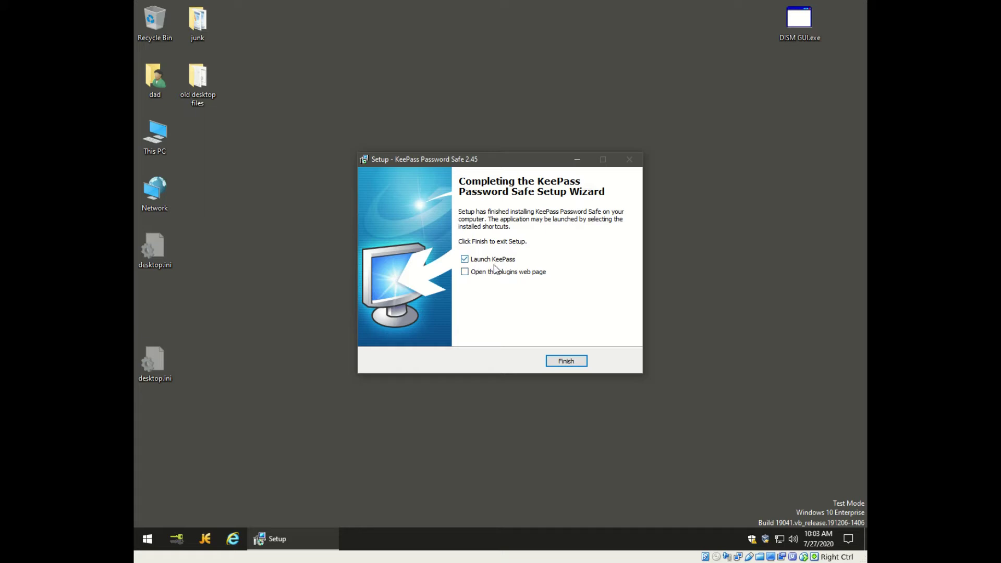
# Finish the setup with KeePass set to launch, and enable its automatic update check
pyautogui.click(567, 362)
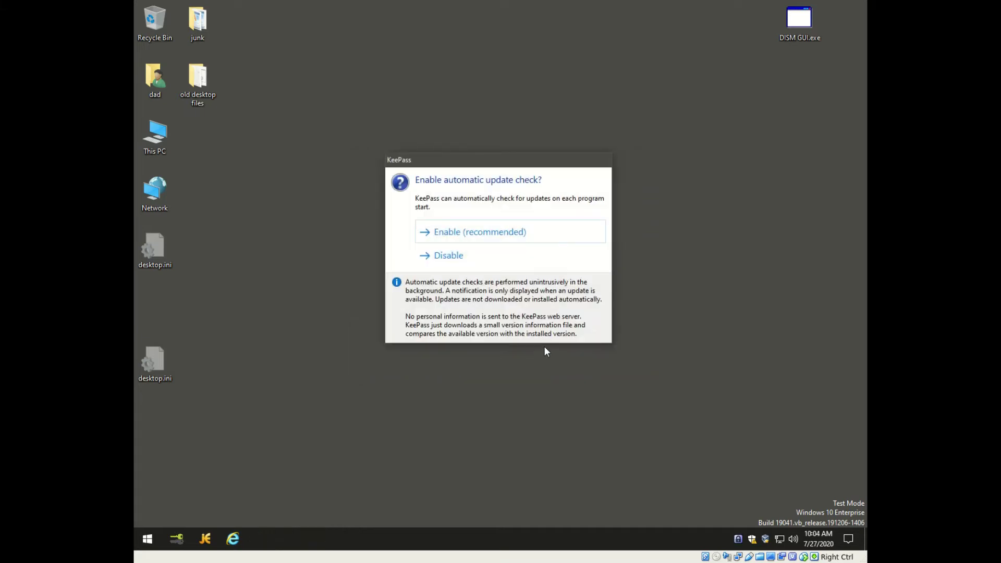
pyautogui.click(454, 237)
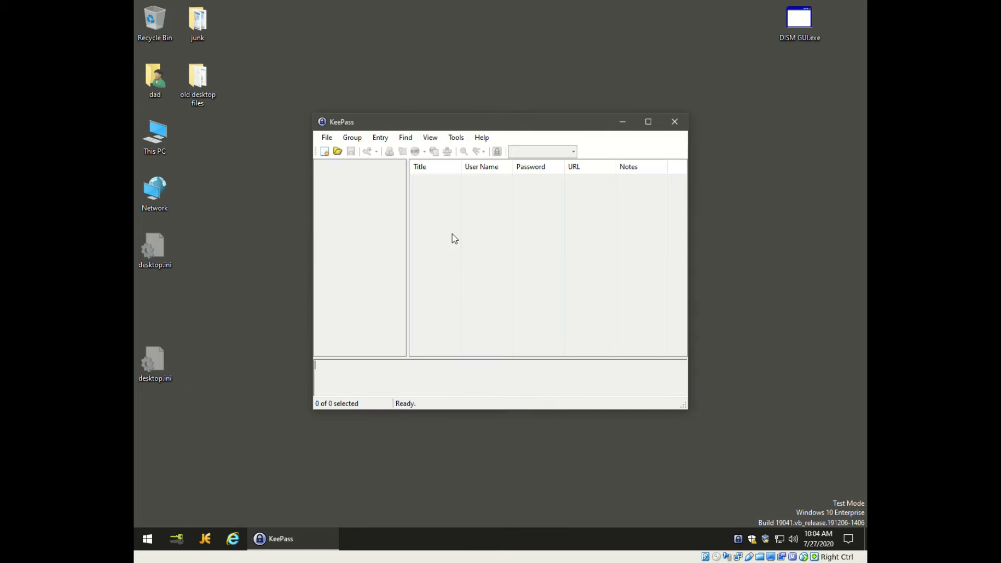
# Create a new password database and save its file as mypasswords in the Documents folder
pyautogui.click(327, 138)
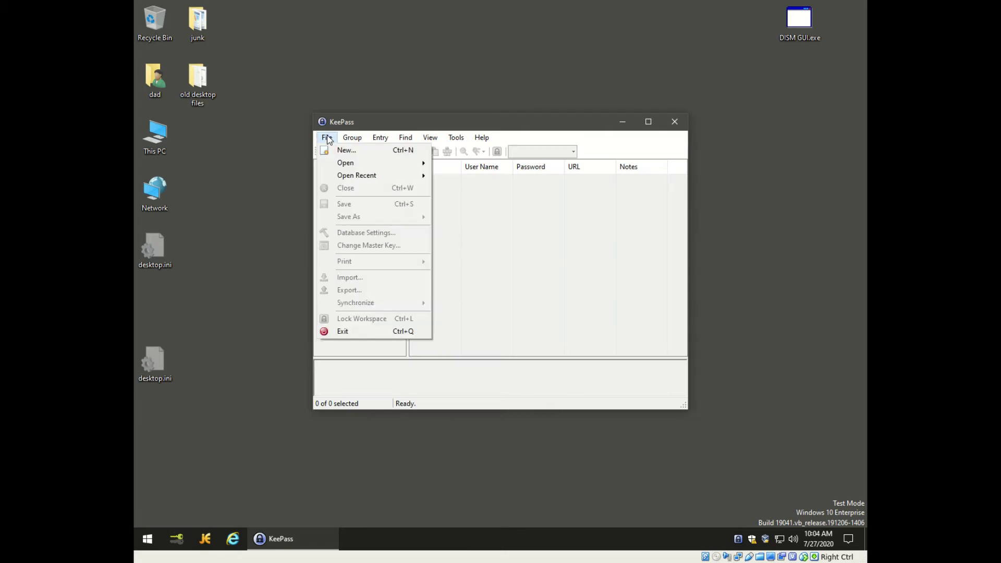
pyautogui.click(340, 150)
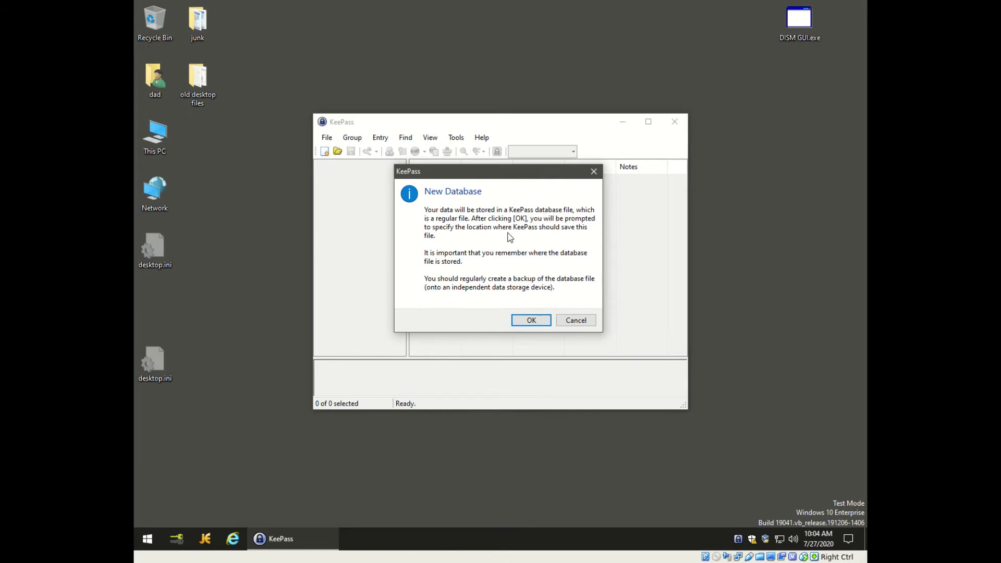
pyautogui.click(538, 319)
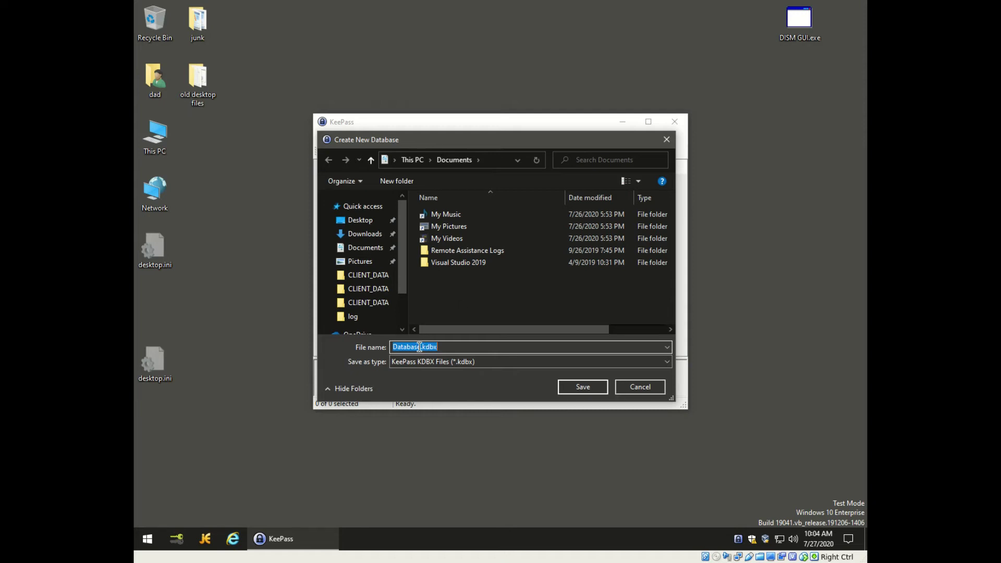
pyautogui.moveTo(421, 347); pyautogui.dragTo(385, 345)
pyautogui.write('myps')
pyautogui.press('BackSpace')
pyautogui.write('asswords')
pyautogui.click(591, 387)
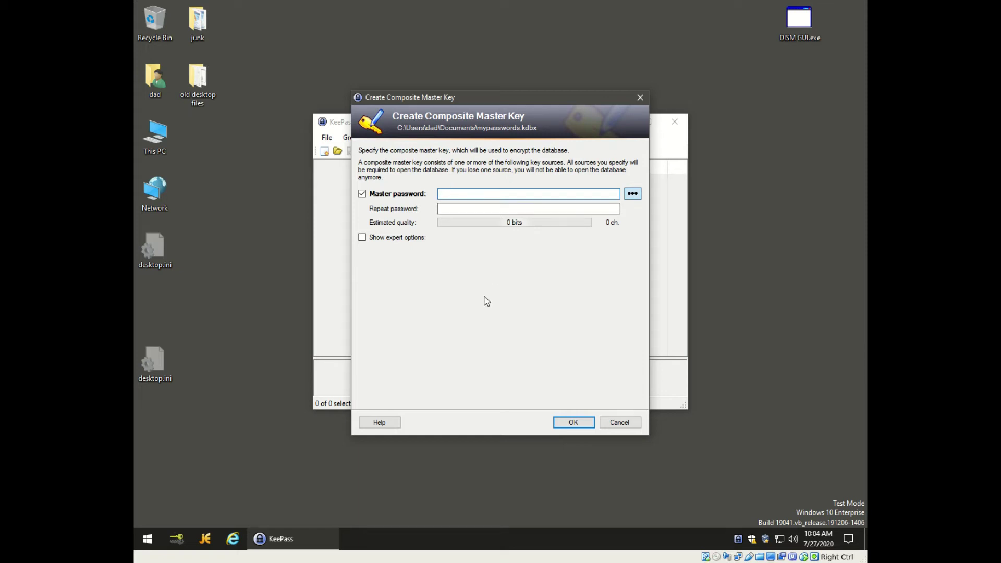
# Enter and repeat the master password for the new database, and accept it despite its weak strength
pyautogui.write('•••••••')
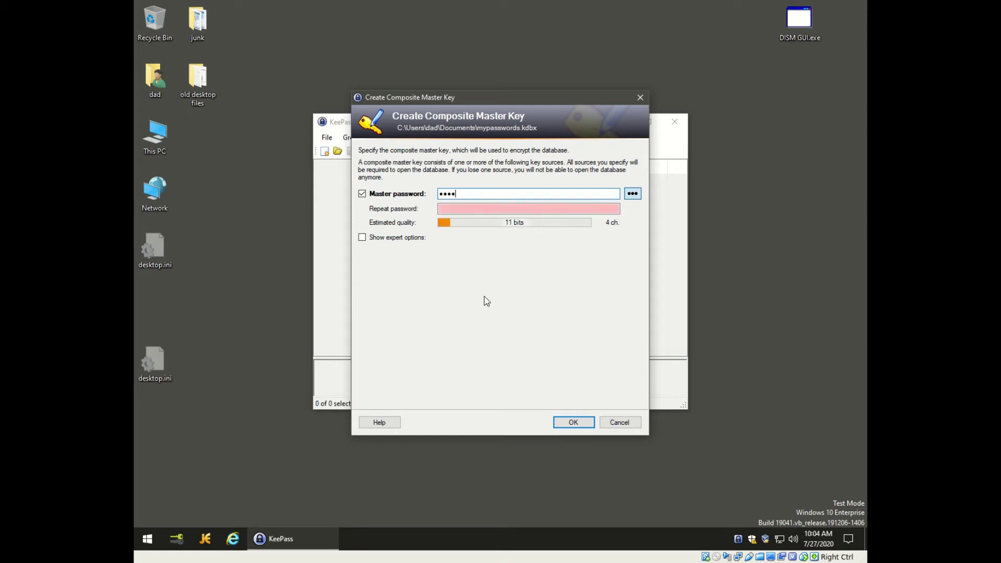
pyautogui.click(482, 207)
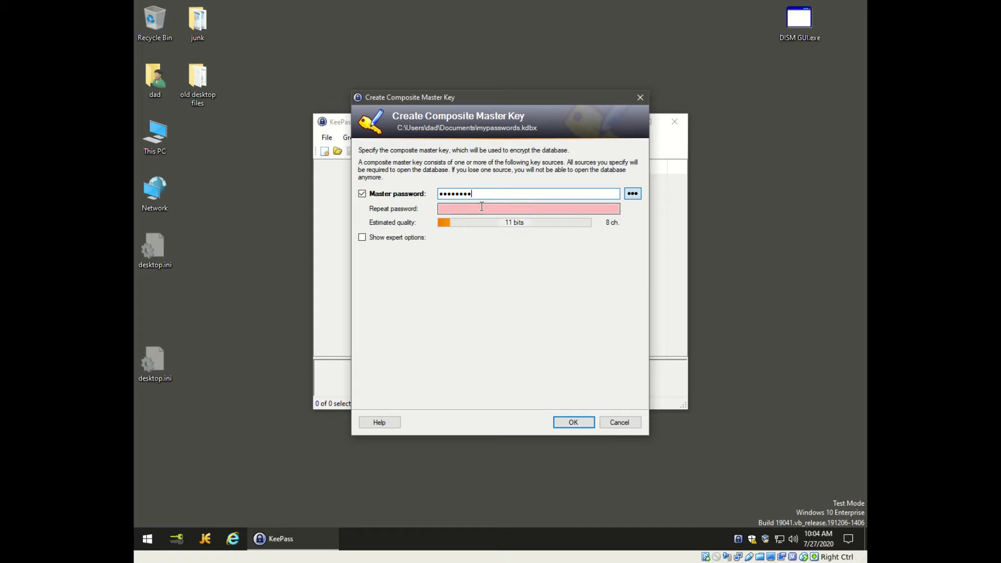
pyautogui.write('••••••••')
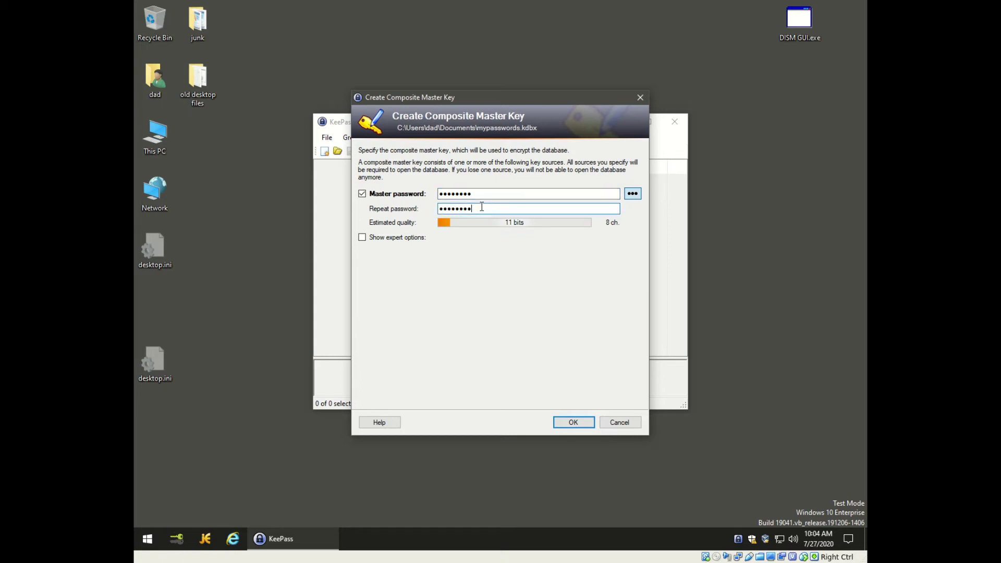
pyautogui.click(573, 421)
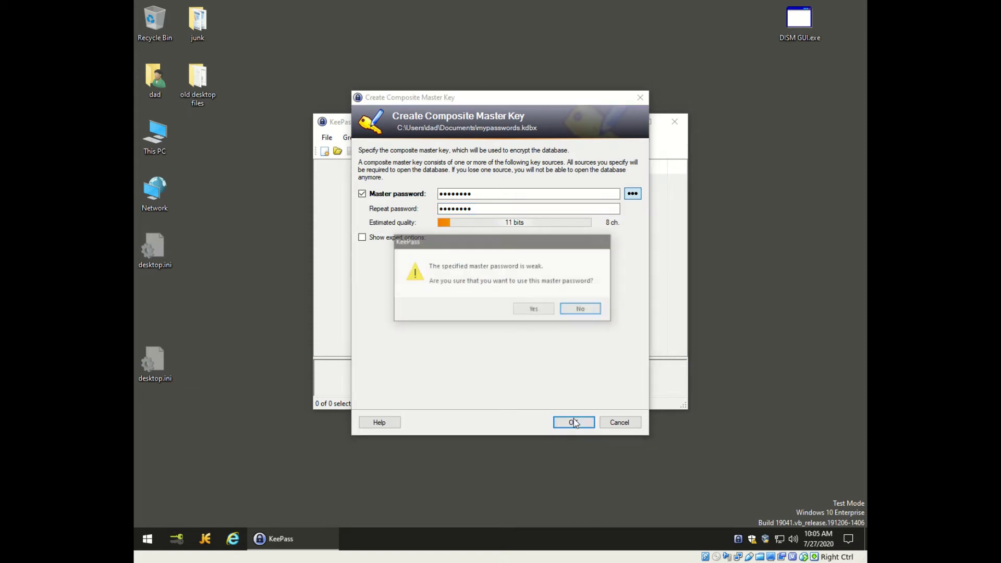
pyautogui.click(527, 311)
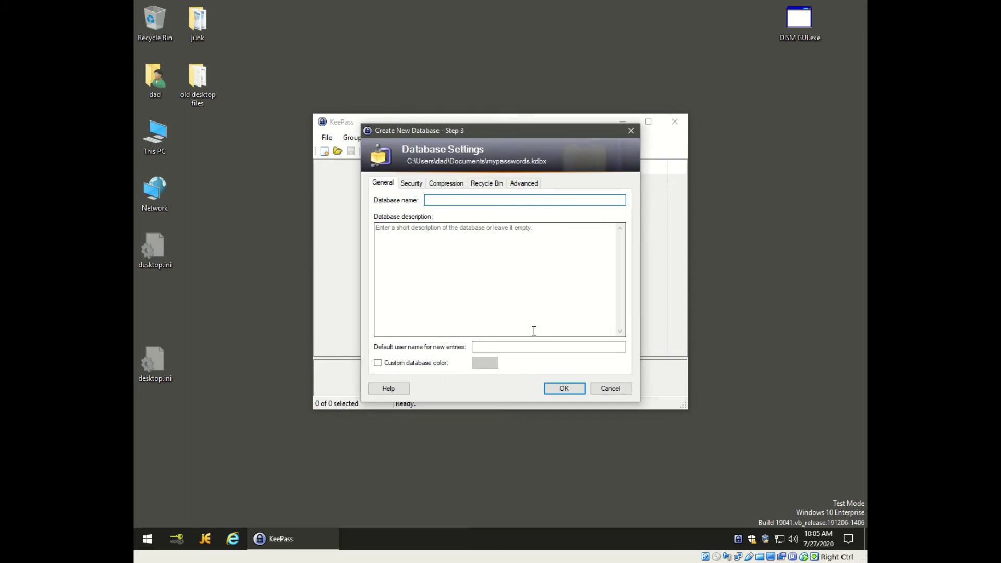
# Name the database mypasswords with description "first test data" and default user name dad, and skip printing the emergency sheet
pyautogui.click(435, 200)
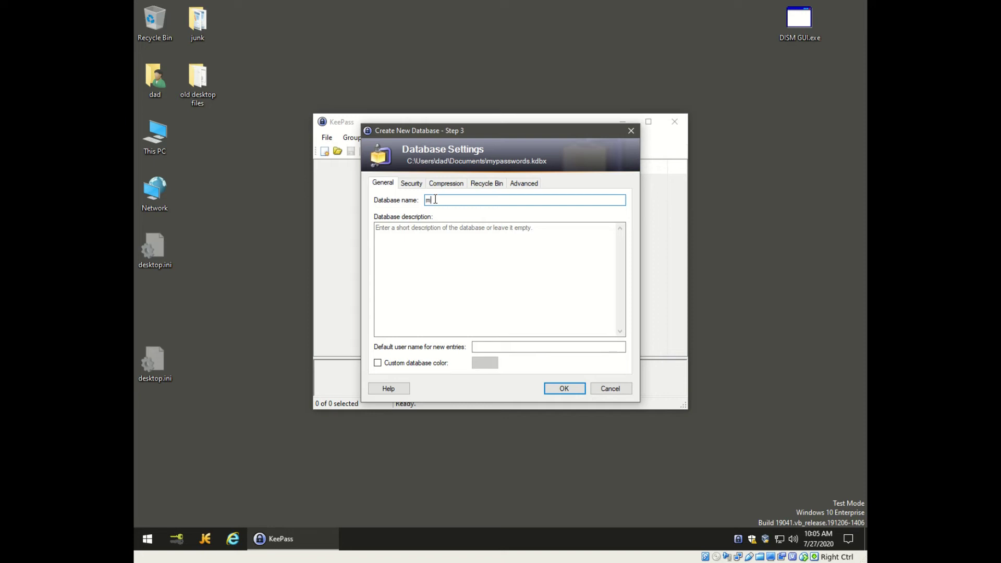
pyautogui.write('mypasswords')
pyautogui.click(404, 232)
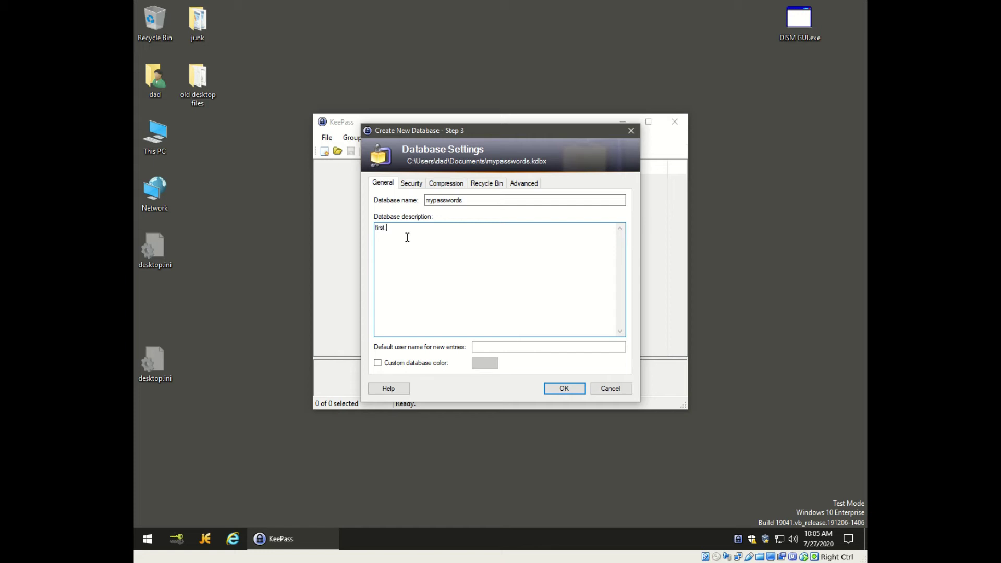
pyautogui.write('first test data')
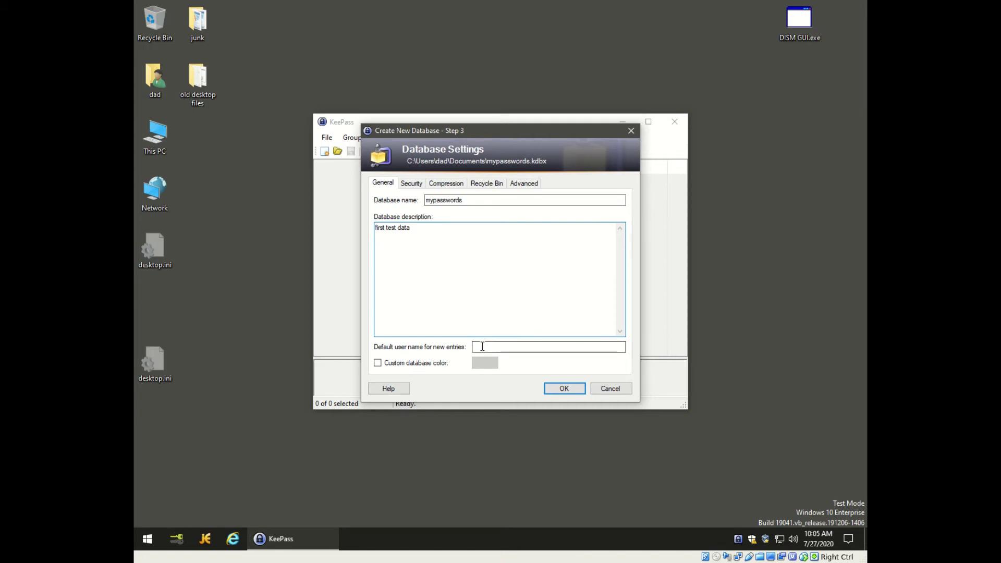
pyautogui.click(482, 347)
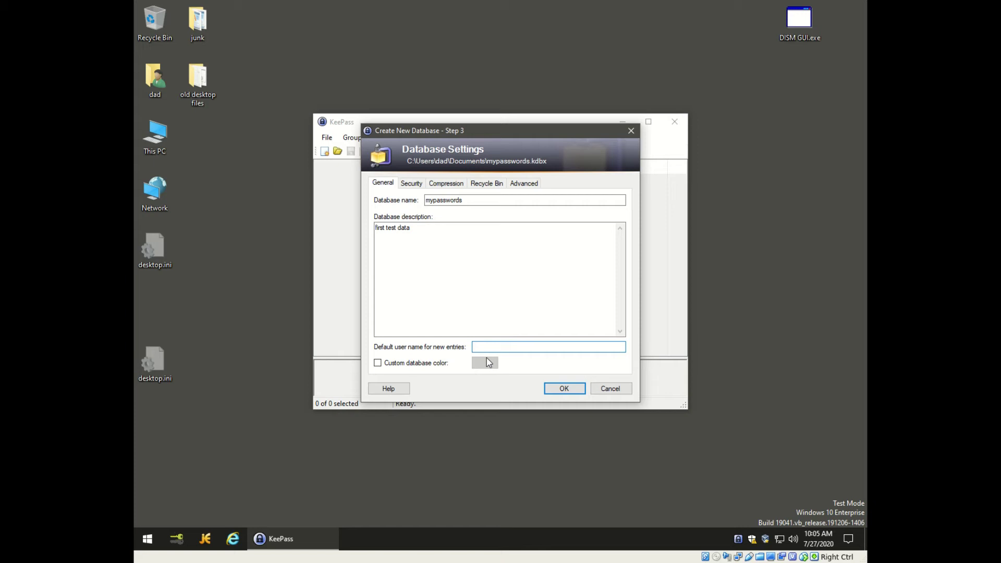
pyautogui.write('dad')
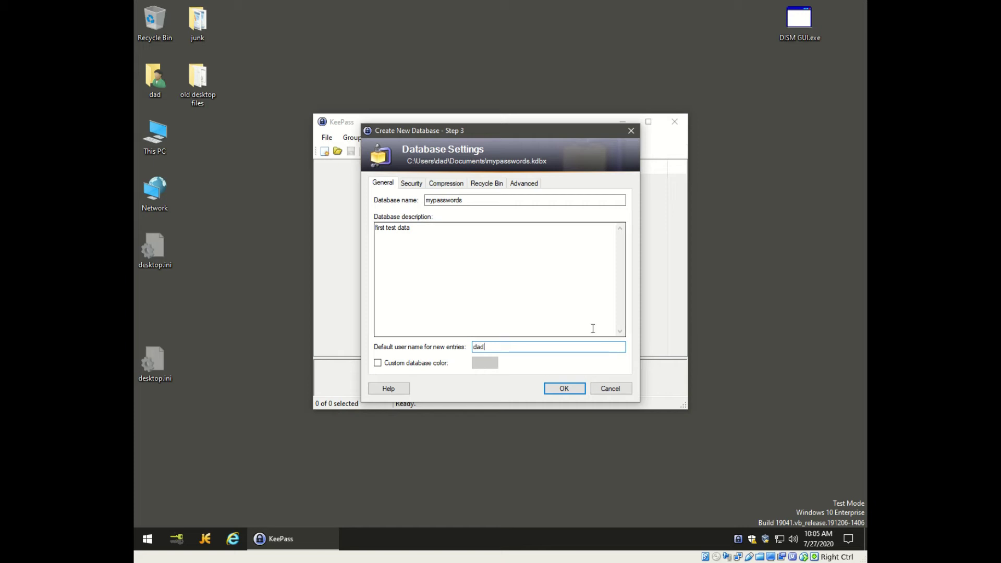
pyautogui.click(565, 390)
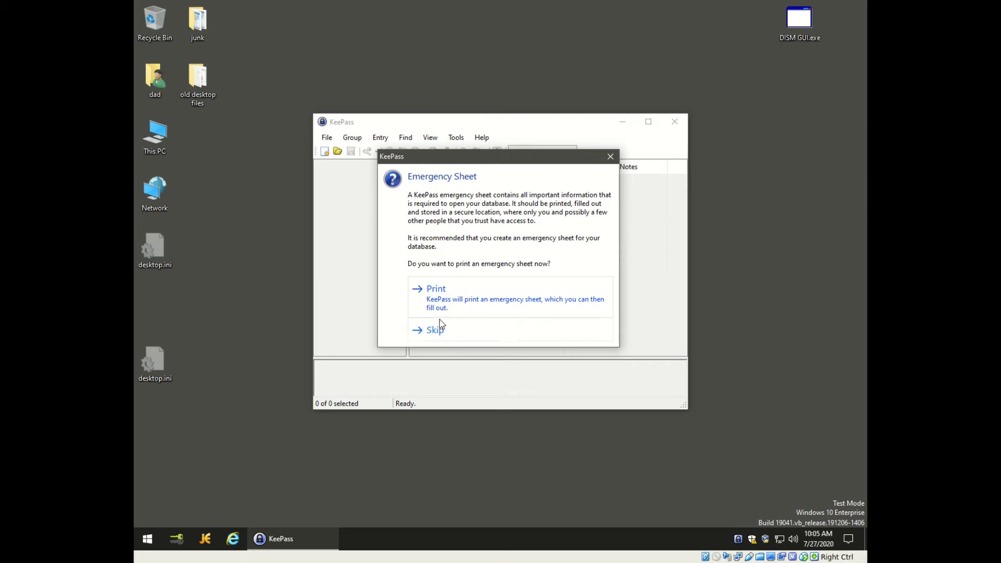
pyautogui.click(437, 333)
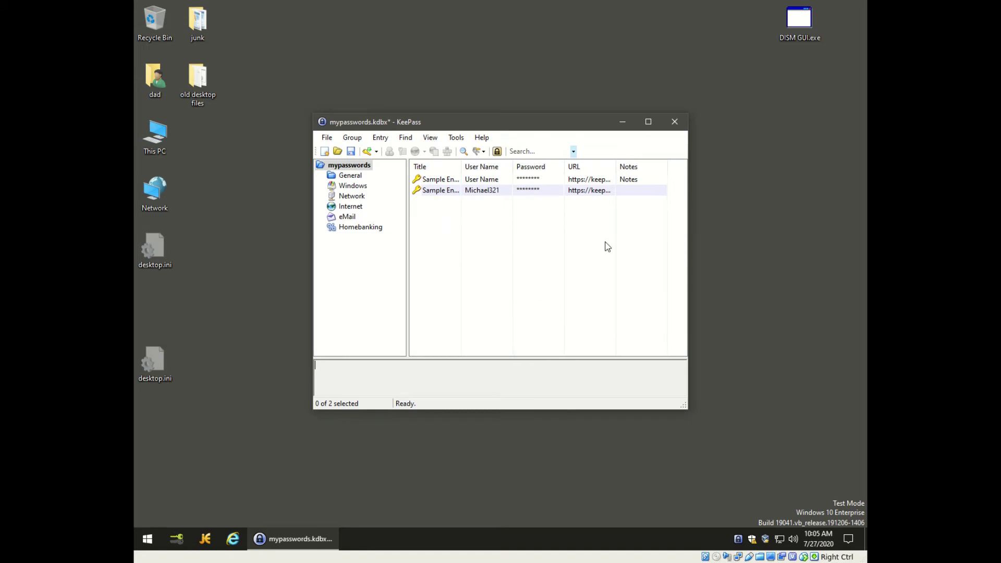
# Widen the KeePass window and delete both sample entries from the mypasswords group
pyautogui.moveTo(688, 342); pyautogui.dragTo(793, 343)
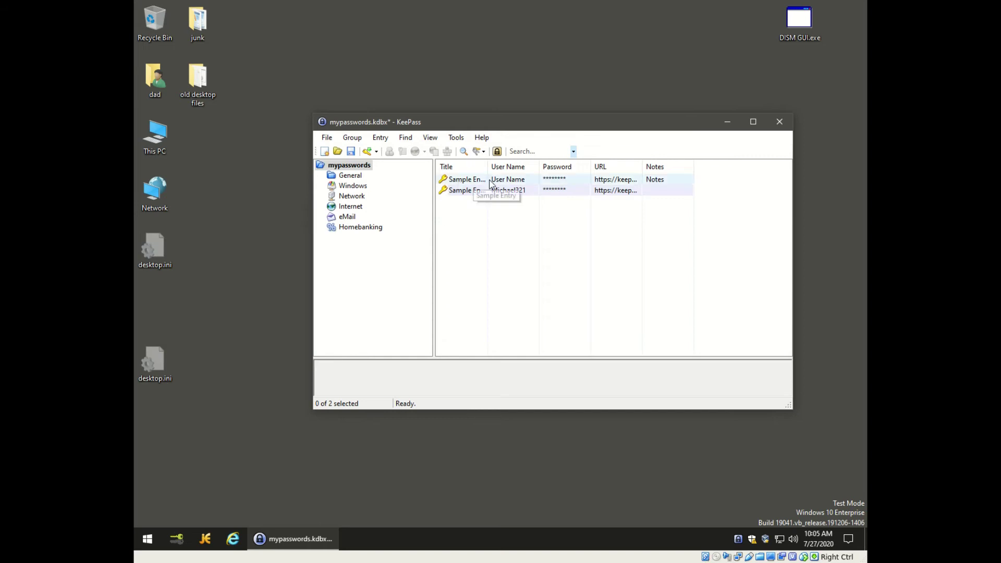
pyautogui.click(462, 191)
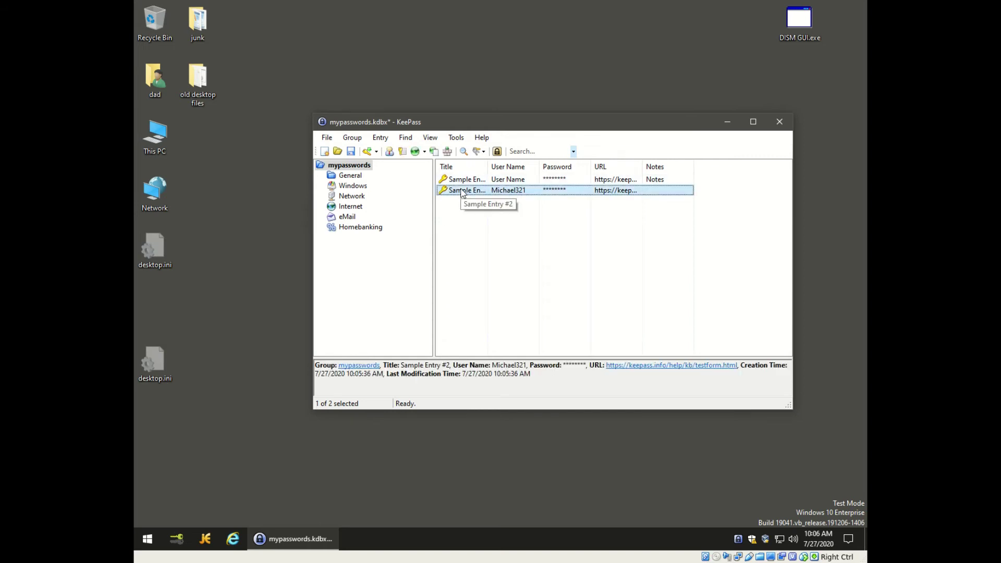
pyautogui.press('Delete')
pyautogui.click(537, 283)
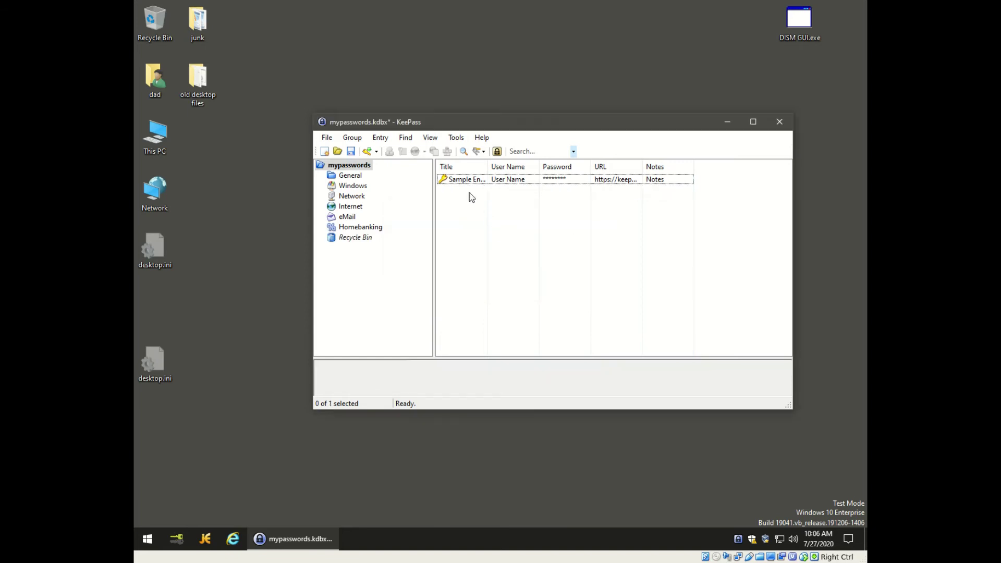
pyautogui.click(463, 183)
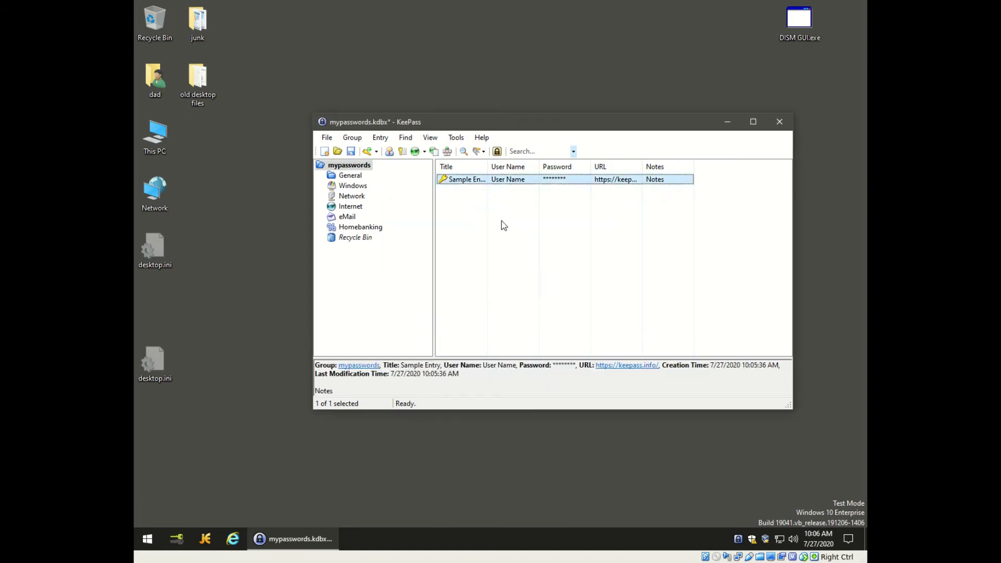
pyautogui.press('Delete')
pyautogui.click(536, 284)
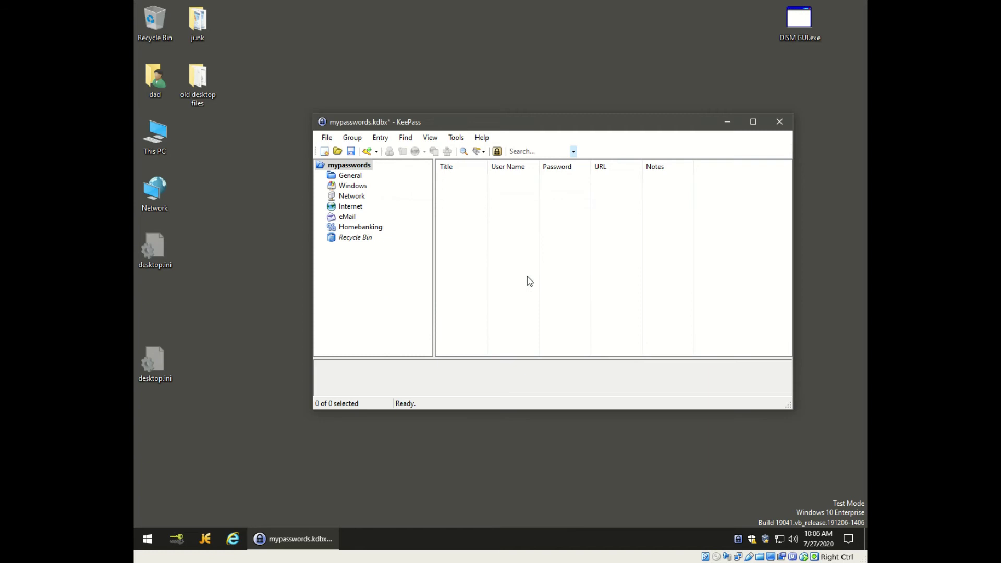
# Create an entry titled "abe books" and replace its generated password with the account password in both password fields
pyautogui.click(369, 153)
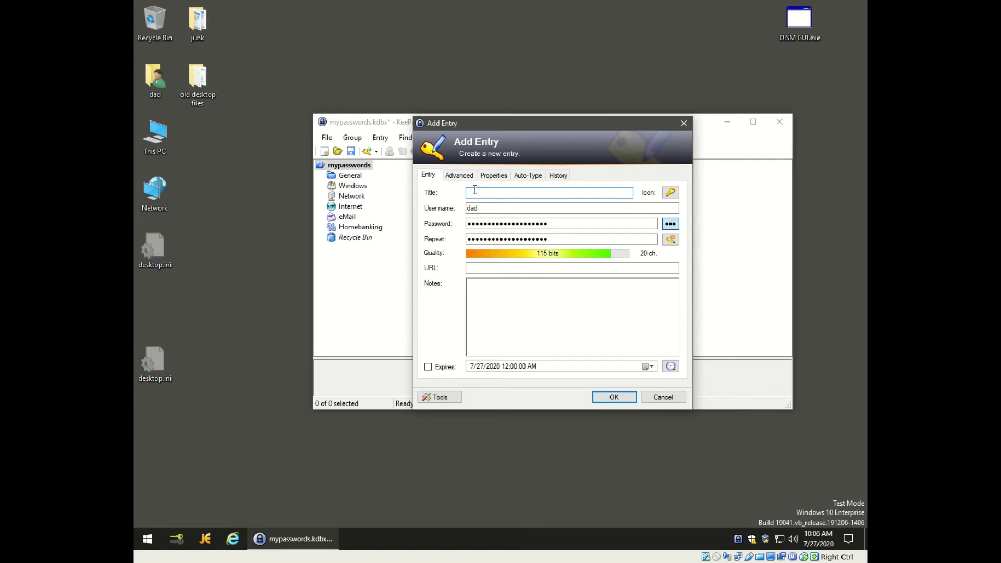
pyautogui.write('abc books')
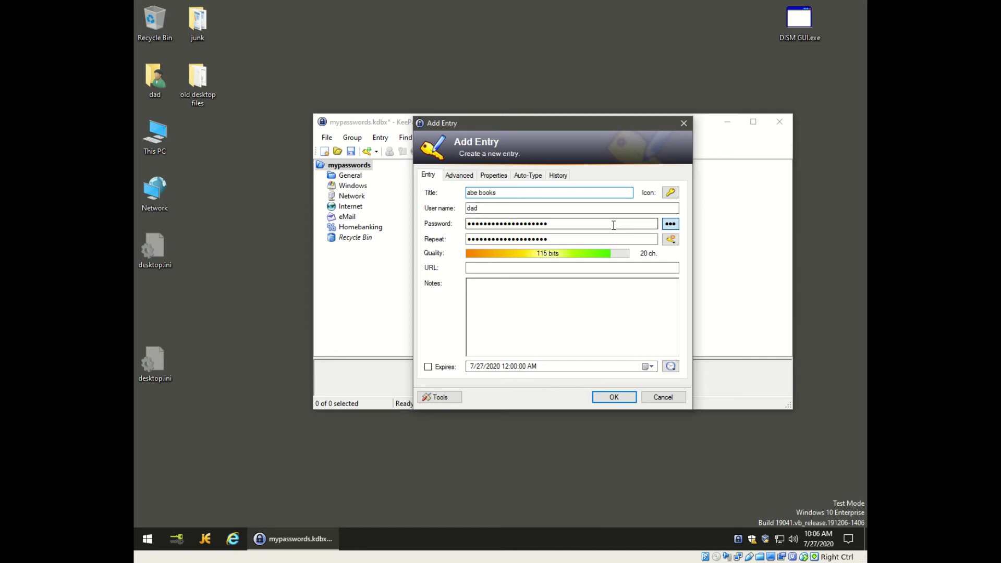
pyautogui.moveTo(600, 224); pyautogui.dragTo(458, 228)
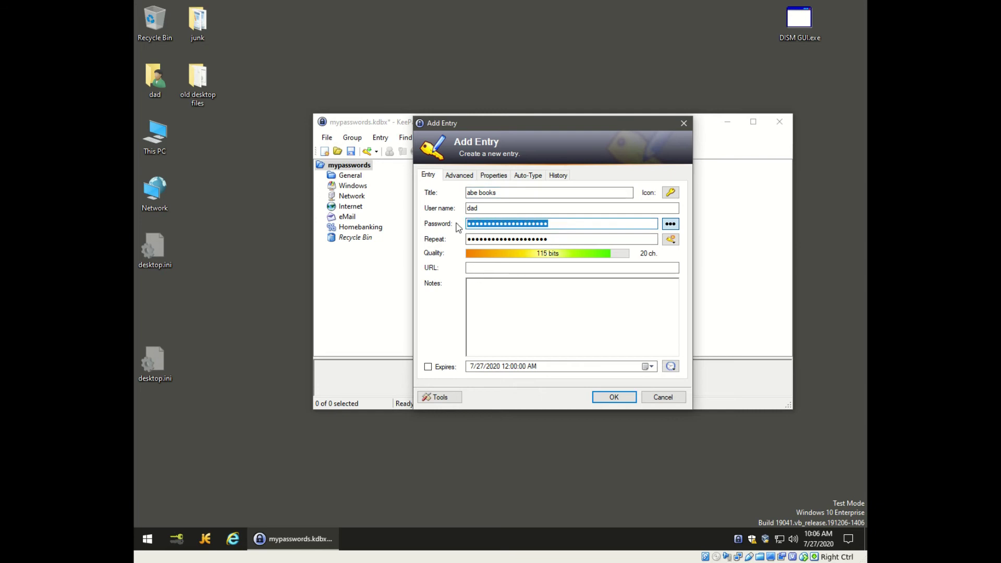
pyautogui.write('•••••')
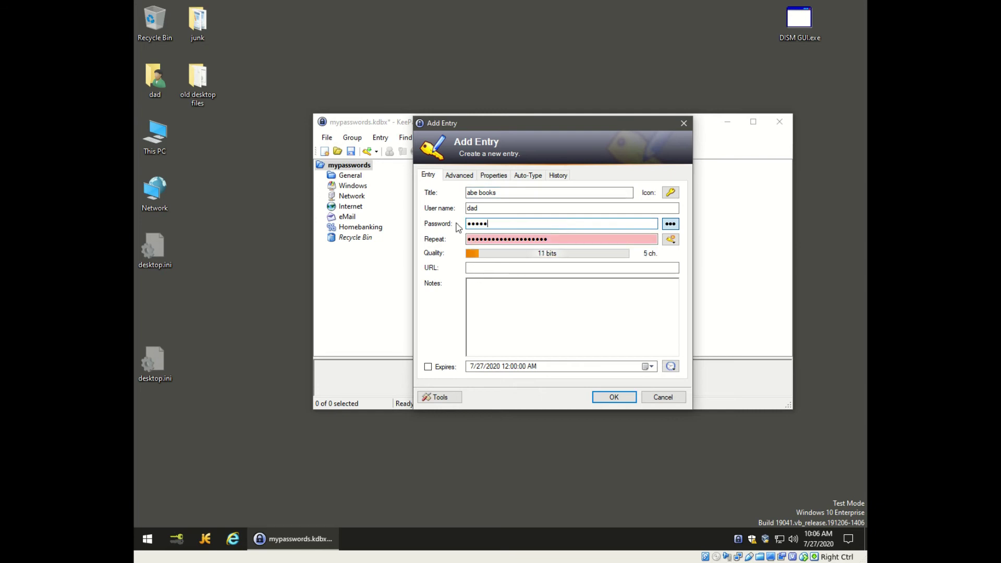
pyautogui.moveTo(549, 239); pyautogui.dragTo(452, 238)
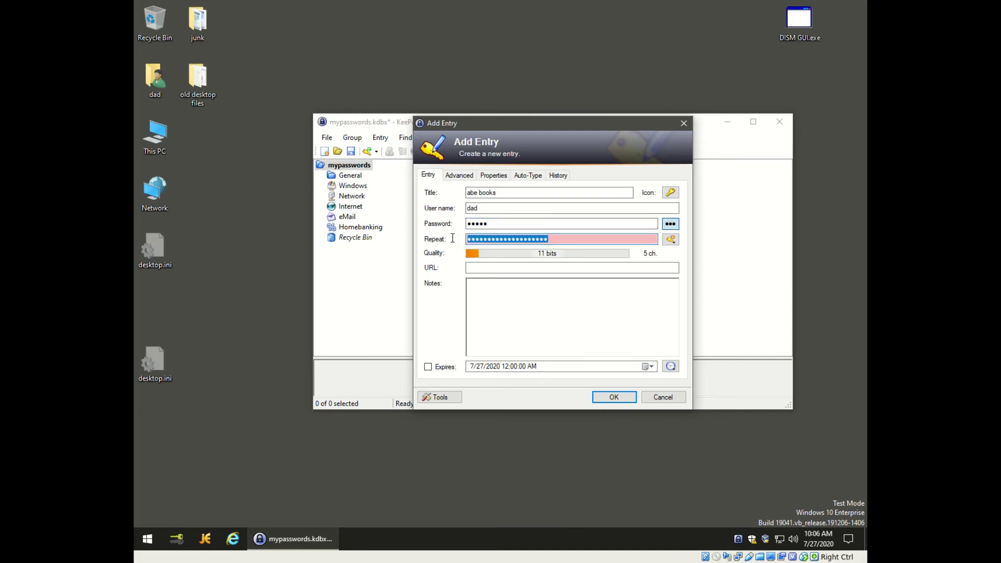
pyautogui.write('•')
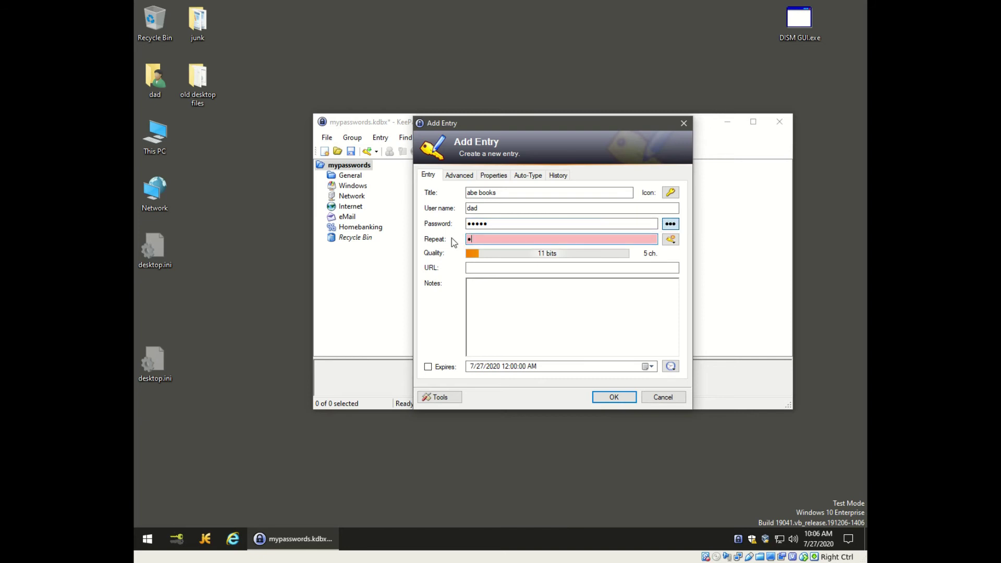
pyautogui.write('••••')
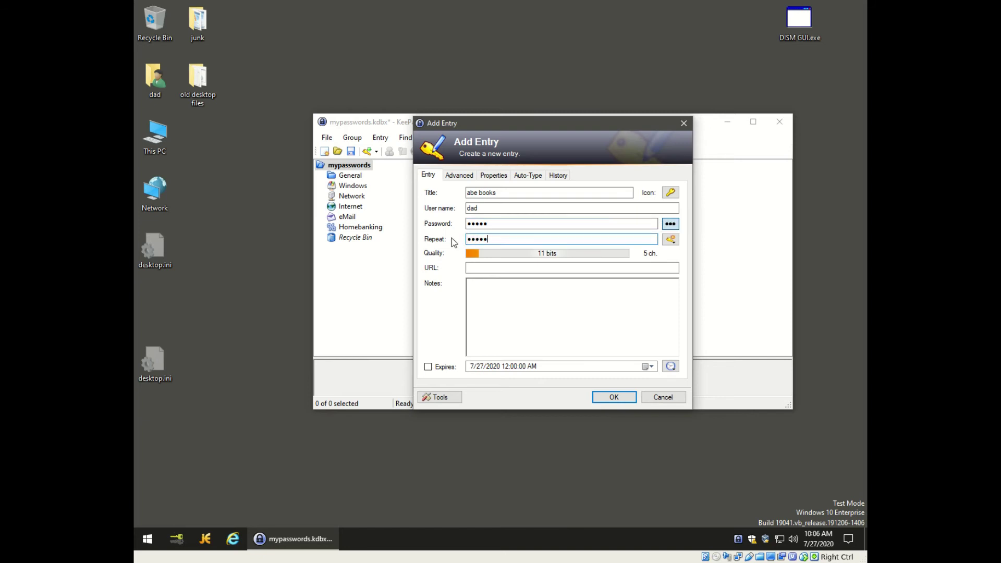
pyautogui.click(483, 267)
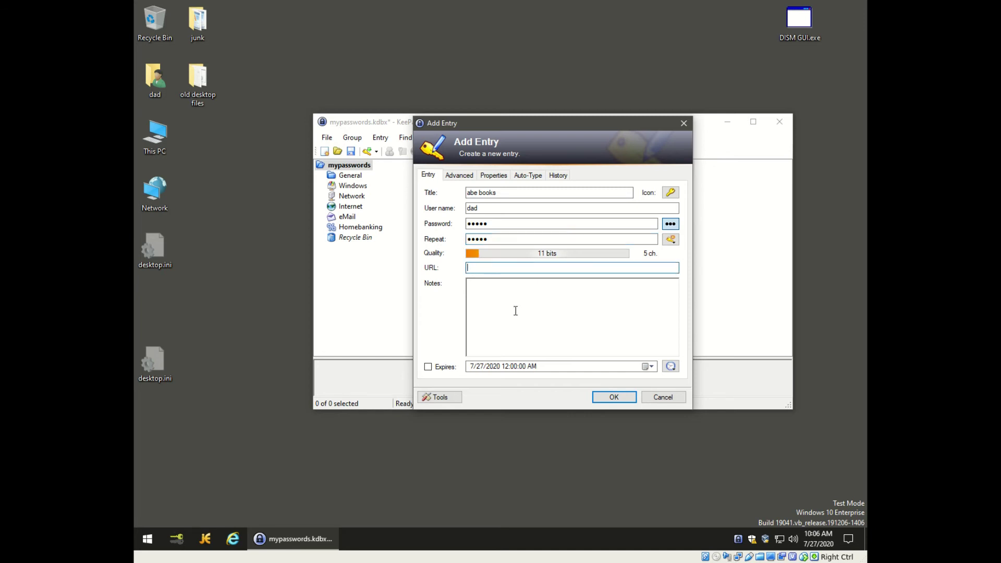
pyautogui.write('www.abebooks.com')
pyautogui.click(614, 397)
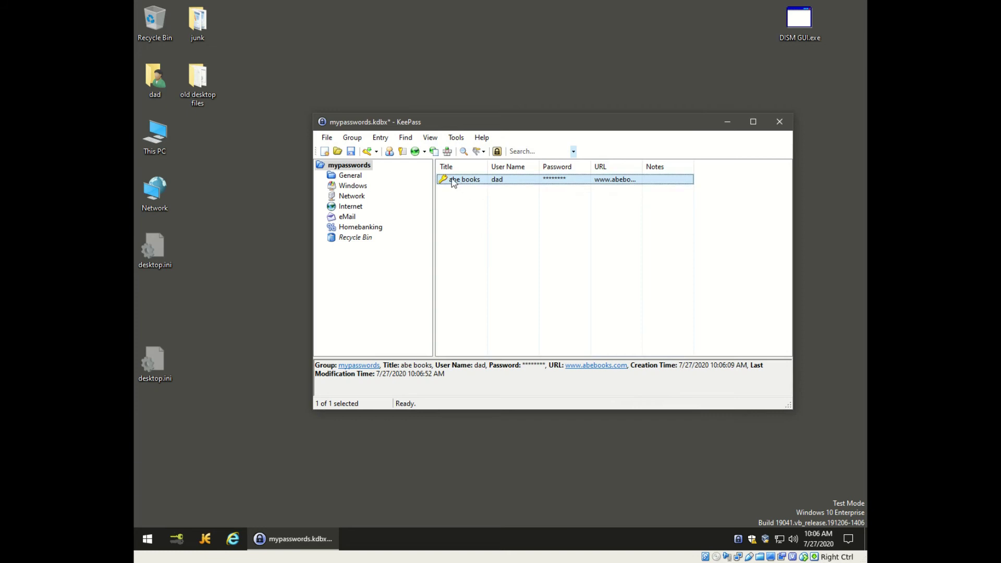
# Open the abe books entry's URL with Internet Explorer and go to the site's Sign On page
pyautogui.rightClick(453, 181)
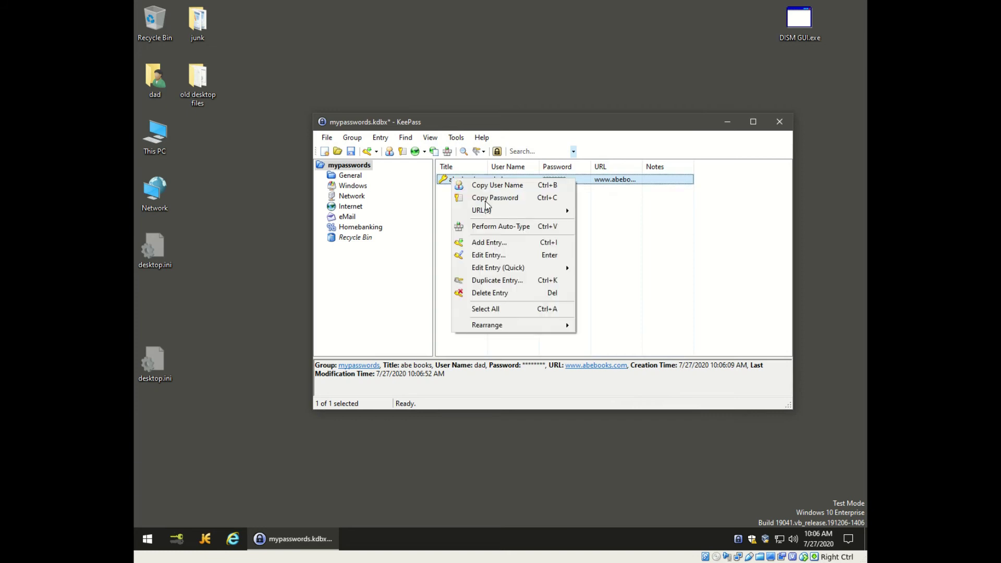
pyautogui.moveTo(490, 211)
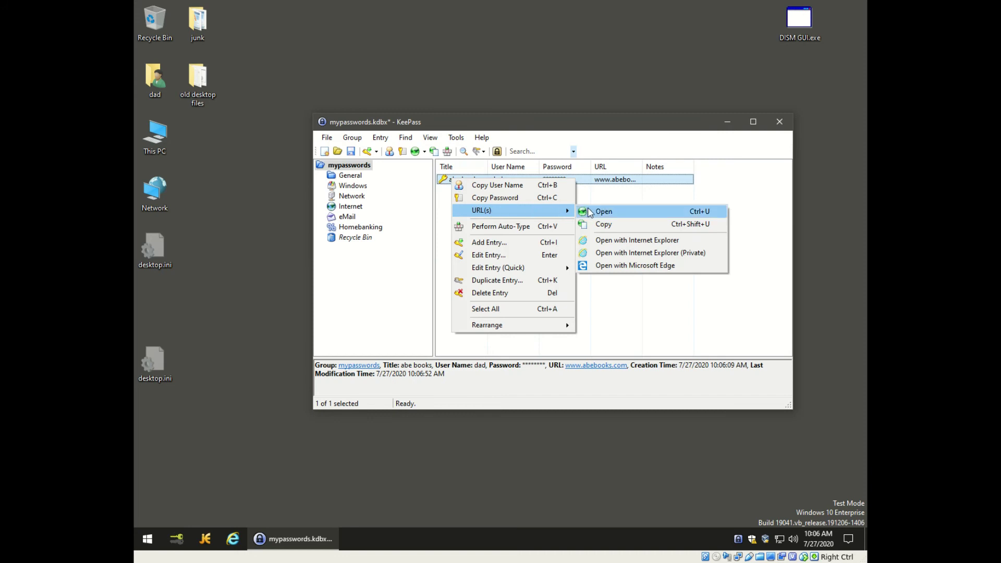
pyautogui.click(611, 241)
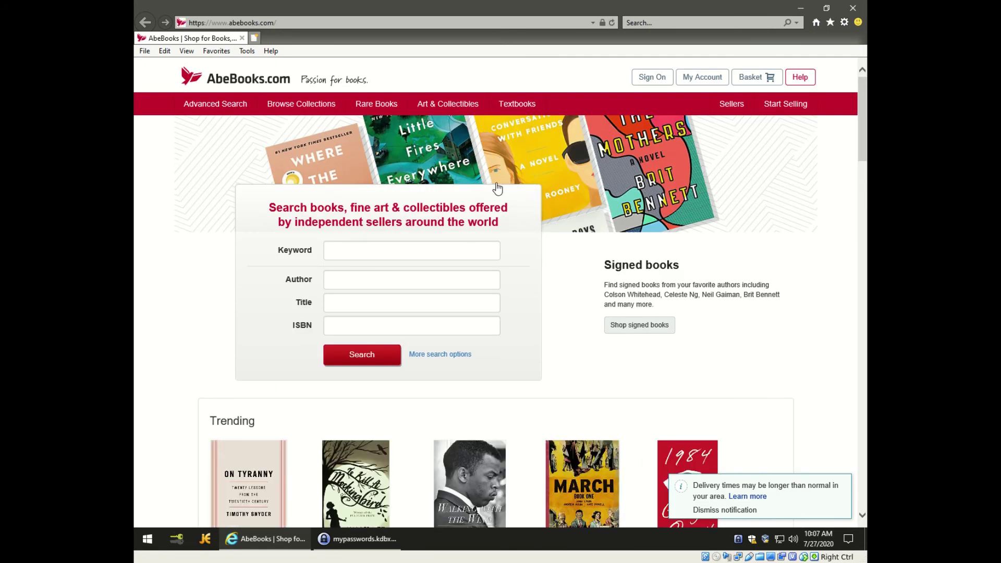
pyautogui.click(652, 77)
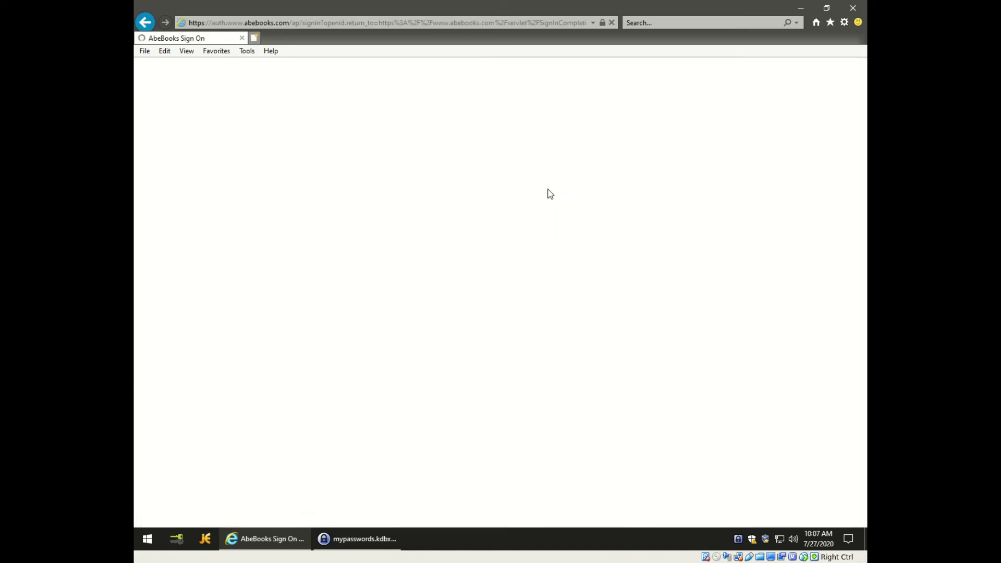
# Copy the user name from the abe books entry in KeePass and paste it into the AbeBooks Email field
pyautogui.click(347, 538)
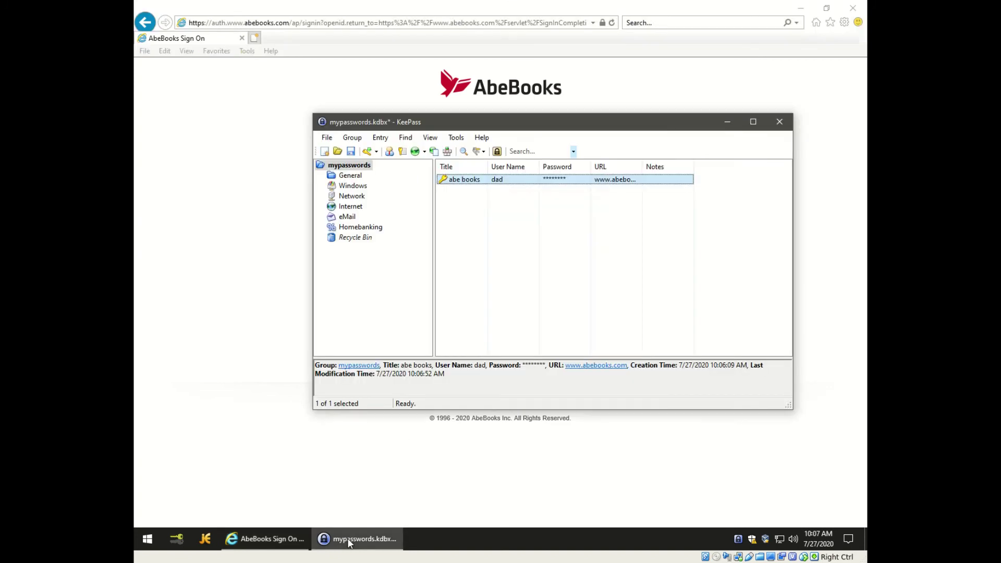
pyautogui.rightClick(469, 182)
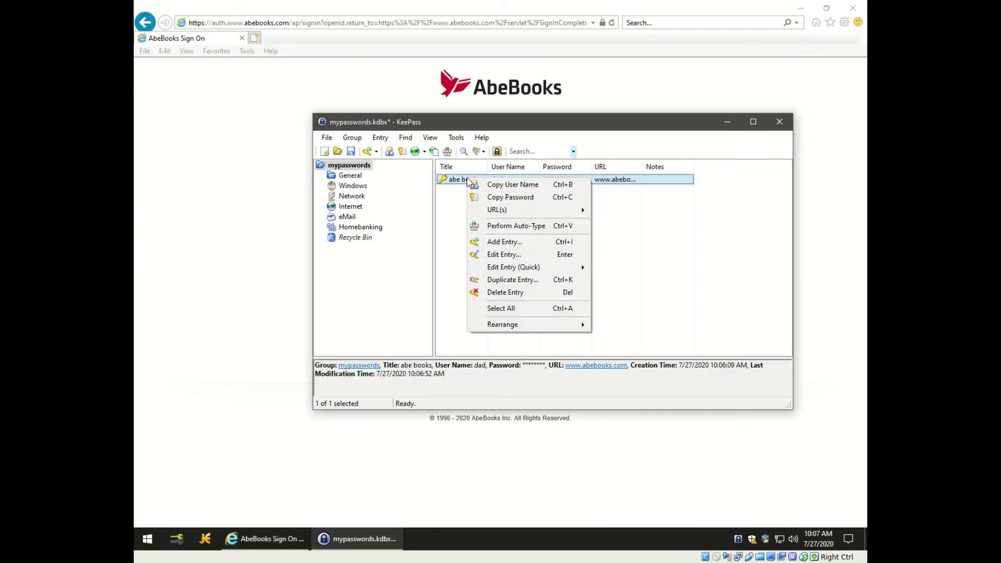
pyautogui.click(499, 184)
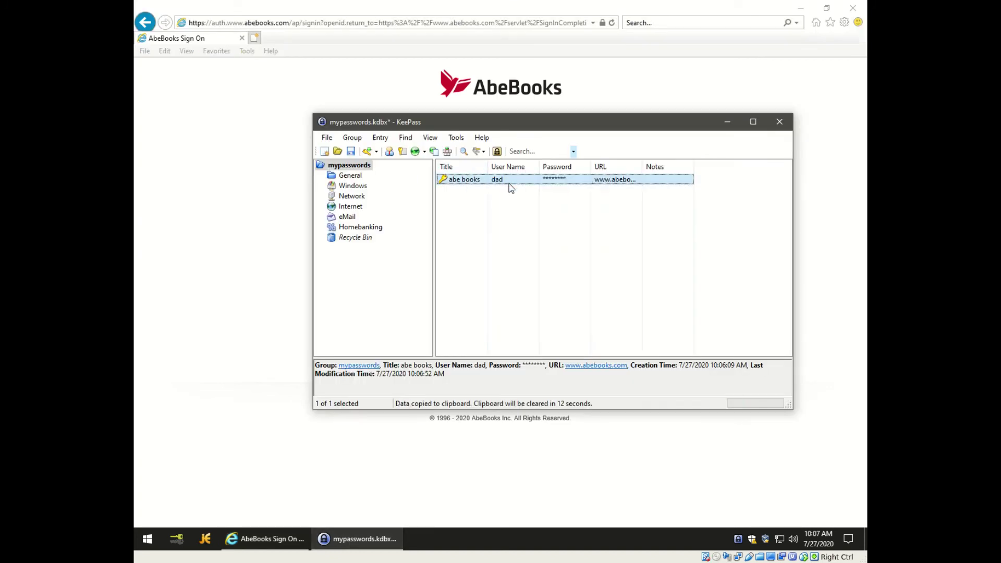
pyautogui.click(241, 196)
pyautogui.click(432, 177)
pyautogui.rightClick(439, 177)
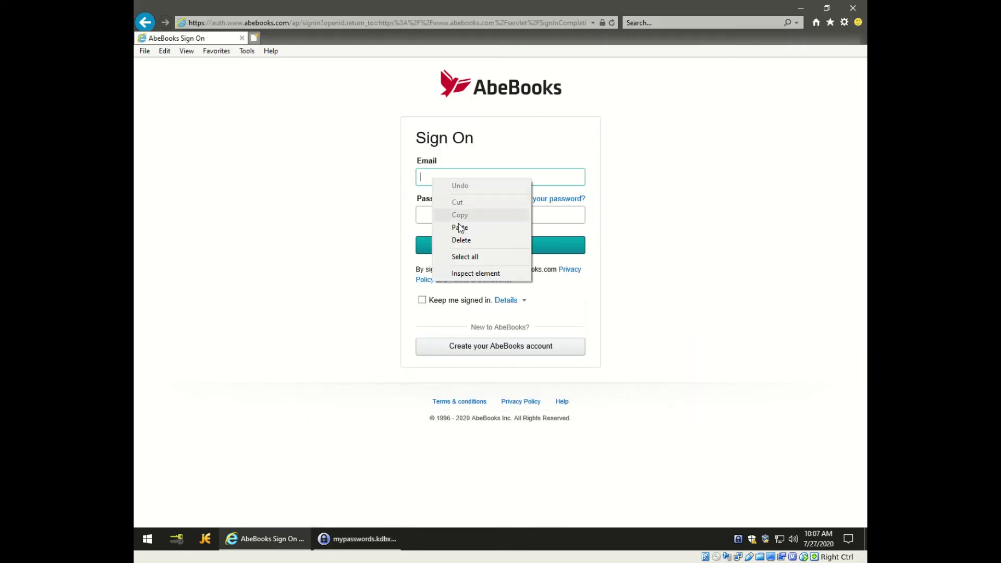
pyautogui.click(458, 226)
# Copy the password from the abe books entry in KeePass and paste it into the AbeBooks Password field
pyautogui.click(357, 539)
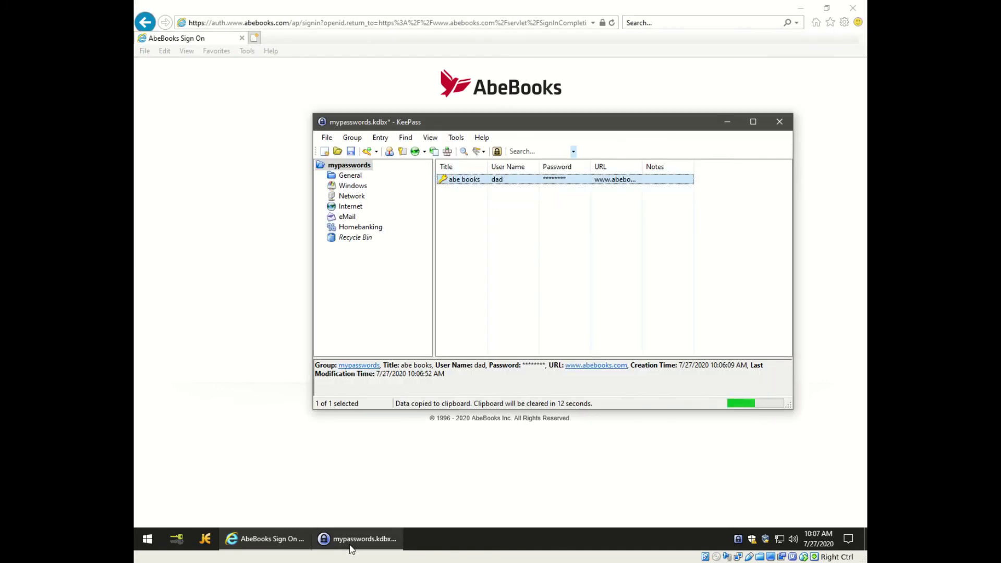
pyautogui.rightClick(461, 182)
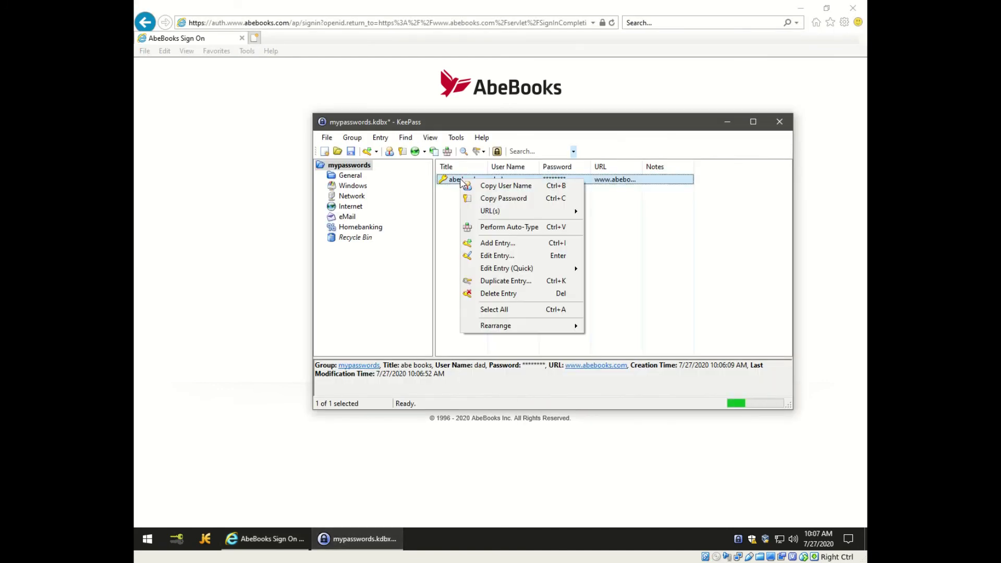
pyautogui.click(471, 200)
pyautogui.click(249, 227)
pyautogui.click(443, 212)
pyautogui.rightClick(444, 213)
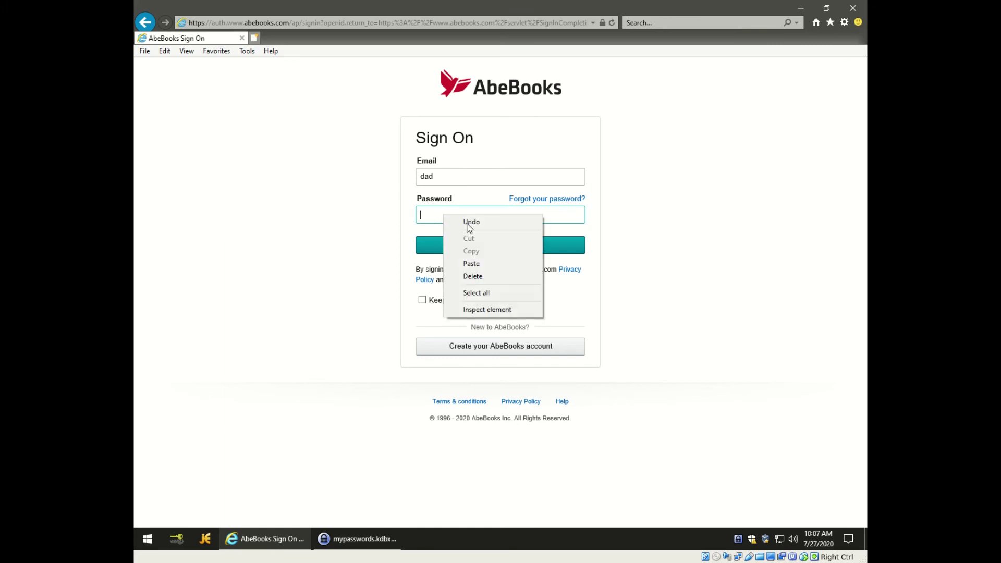
pyautogui.click(472, 265)
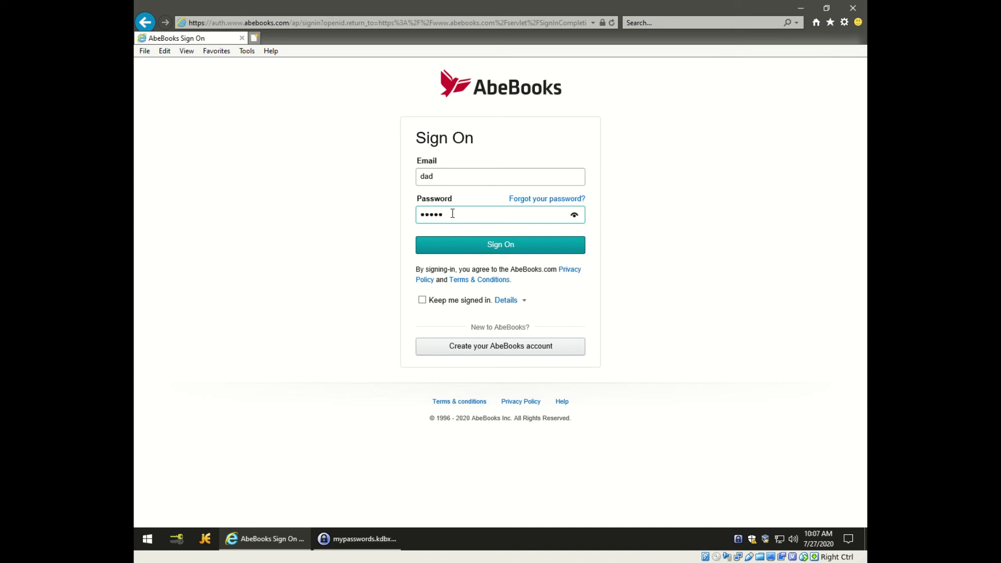
# Clear the AbeBooks Password field and check whether the copied password can still be pasted
pyautogui.moveTo(446, 213); pyautogui.dragTo(414, 217)
pyautogui.press('BackSpace')
pyautogui.rightClick(430, 213)
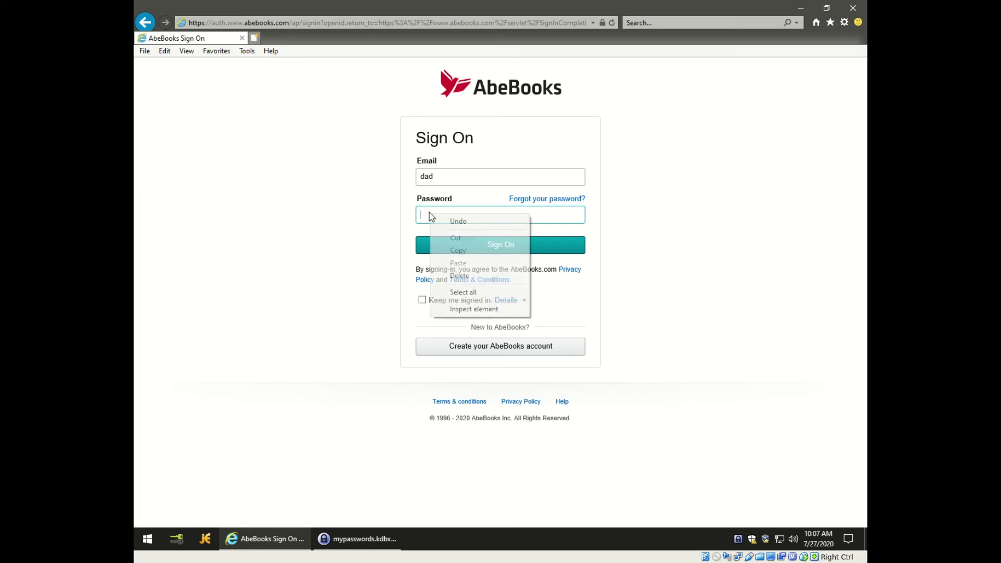
pyautogui.click(388, 254)
# Copy the abe books password from KeePass again and paste it into the emptied Password field
pyautogui.click(342, 548)
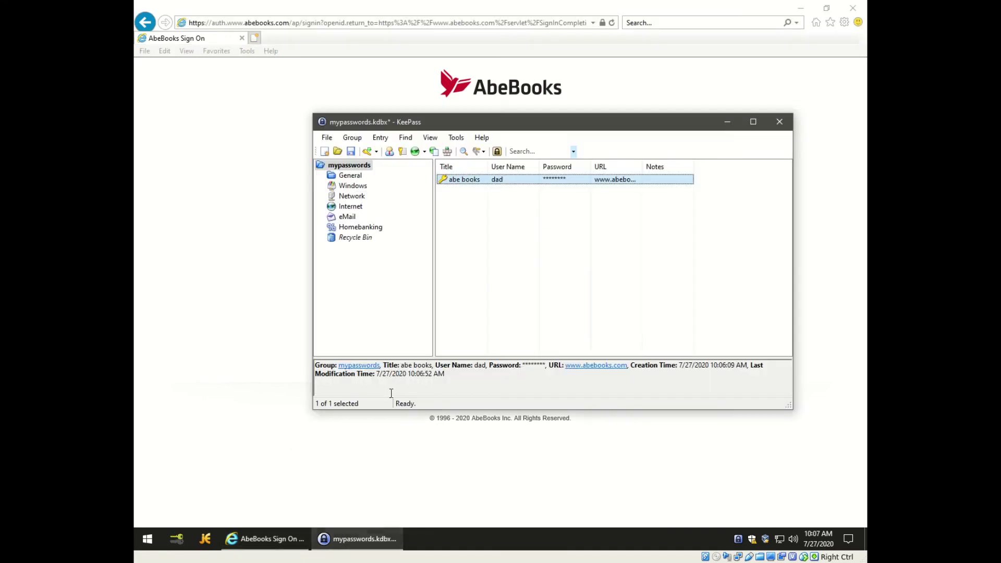
pyautogui.rightClick(458, 179)
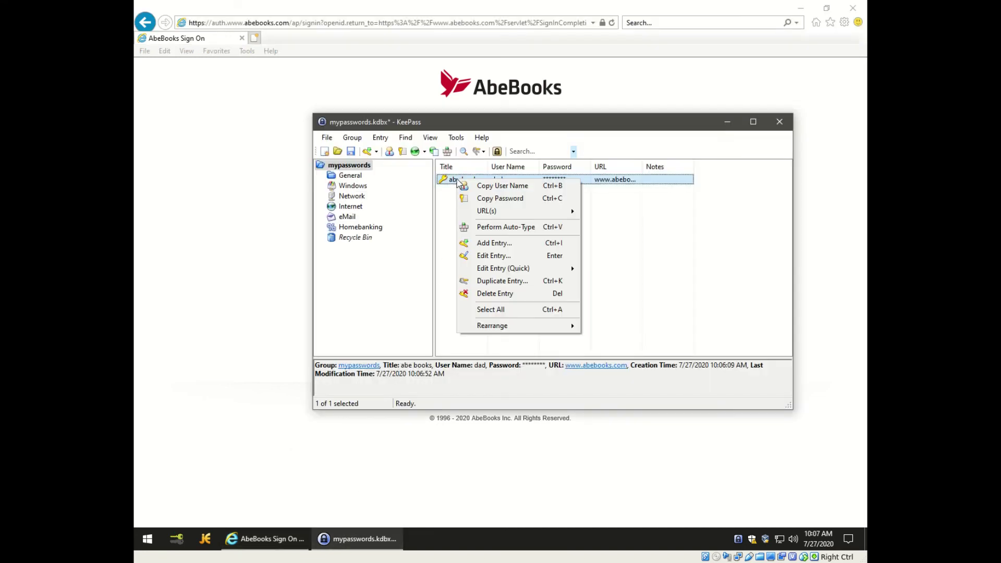
pyautogui.click(476, 199)
pyautogui.click(434, 214)
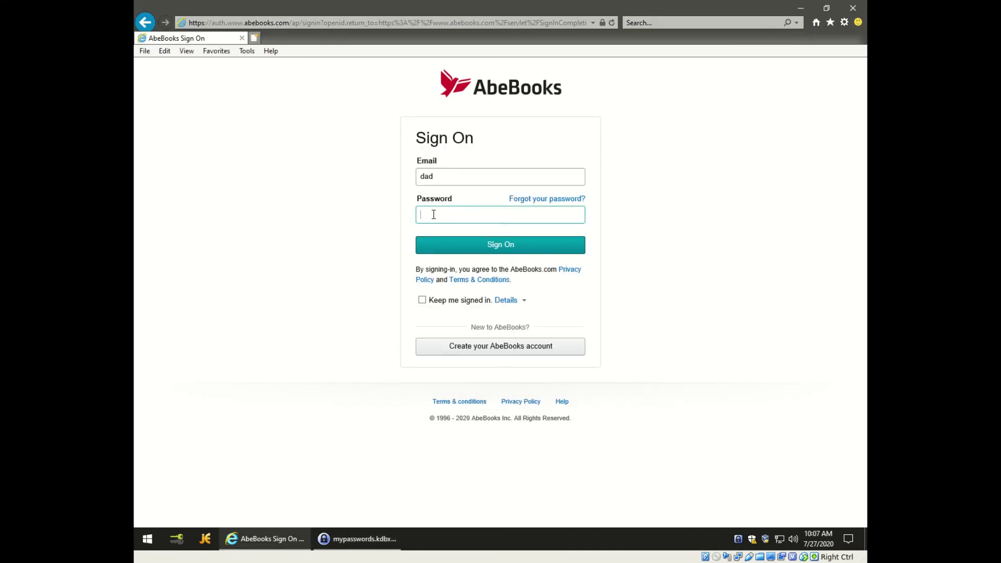
pyautogui.hotkey('ctrl', 'v')
# Reveal the pasted password and submit the sign-on, declining to store the password for abebooks.com
pyautogui.click(575, 215)
pyautogui.click(502, 246)
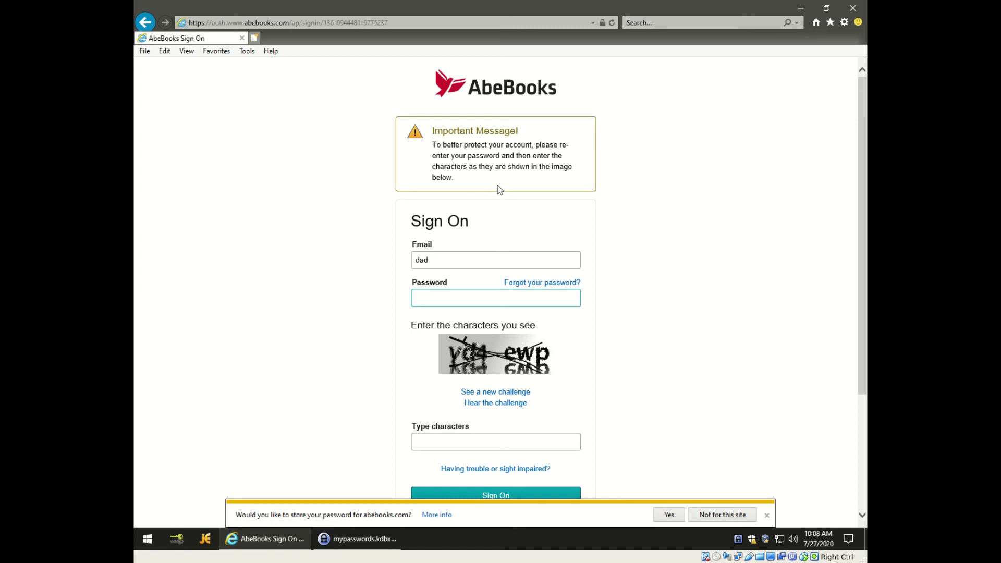
pyautogui.click(720, 517)
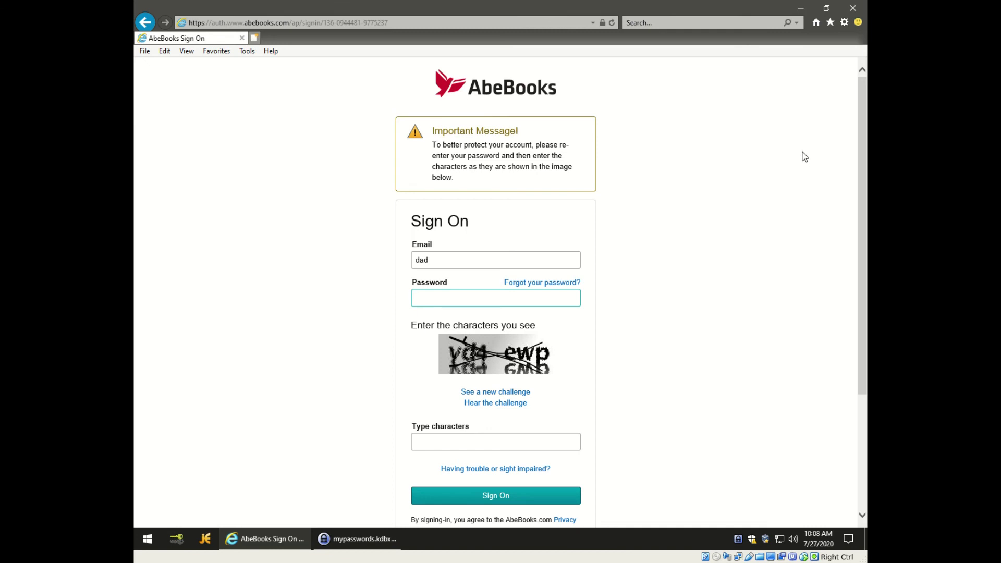
# Close the browser, then save the mypasswords database and close KeePass
pyautogui.click(853, 8)
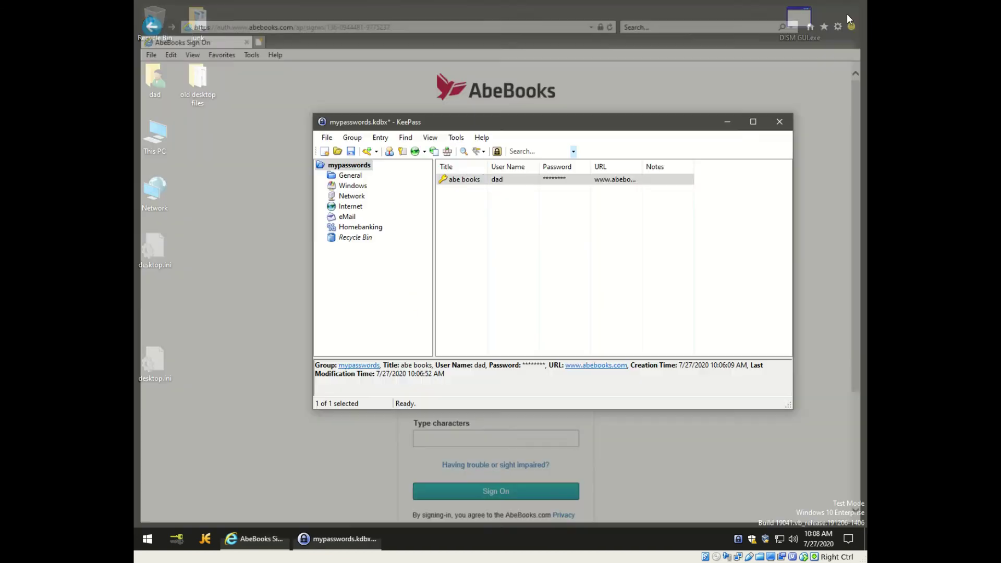
pyautogui.click(352, 153)
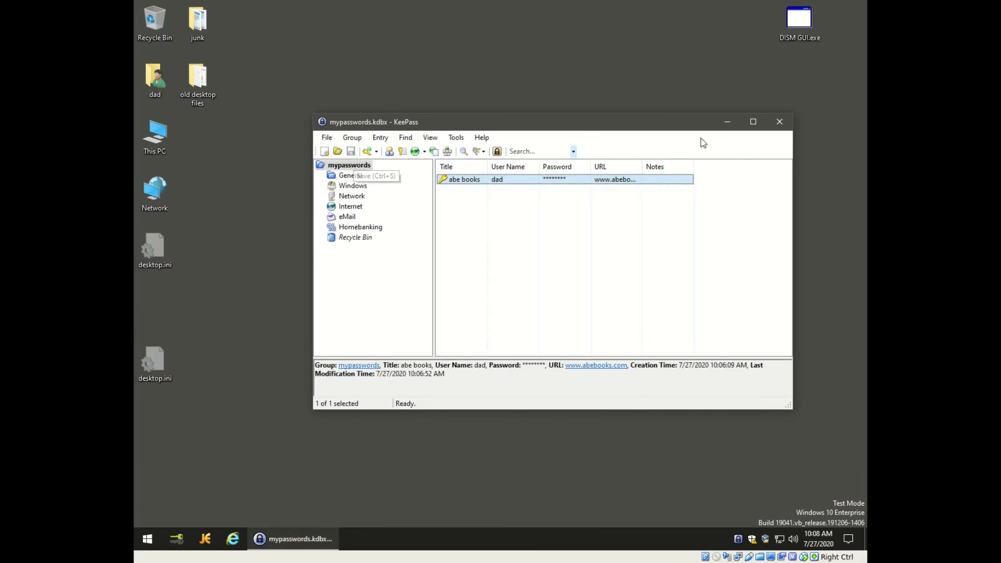
pyautogui.click(785, 123)
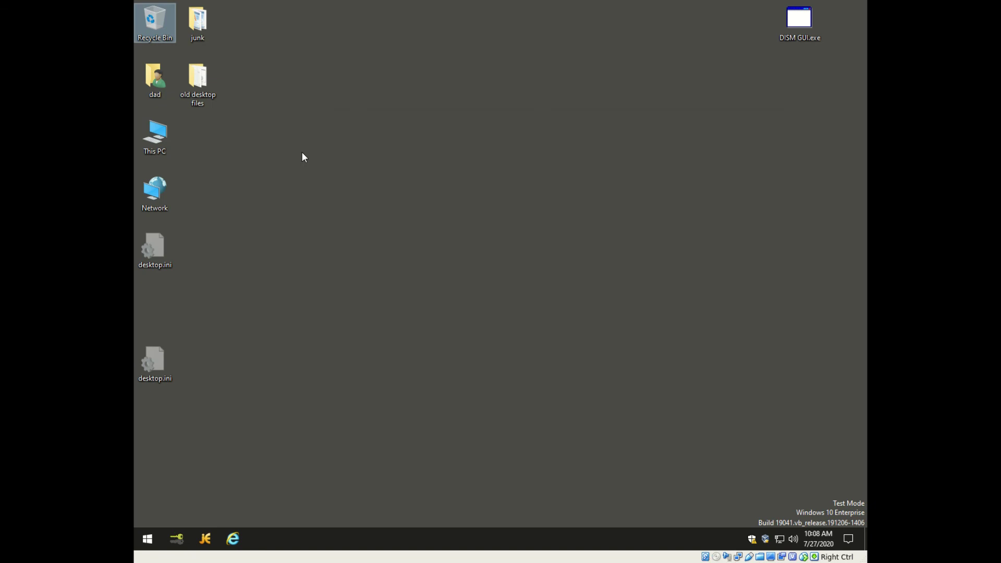
# Start KeePass 2 again, unlock the mypasswords database with the master password, and select the abe books entry
pyautogui.click(147, 540)
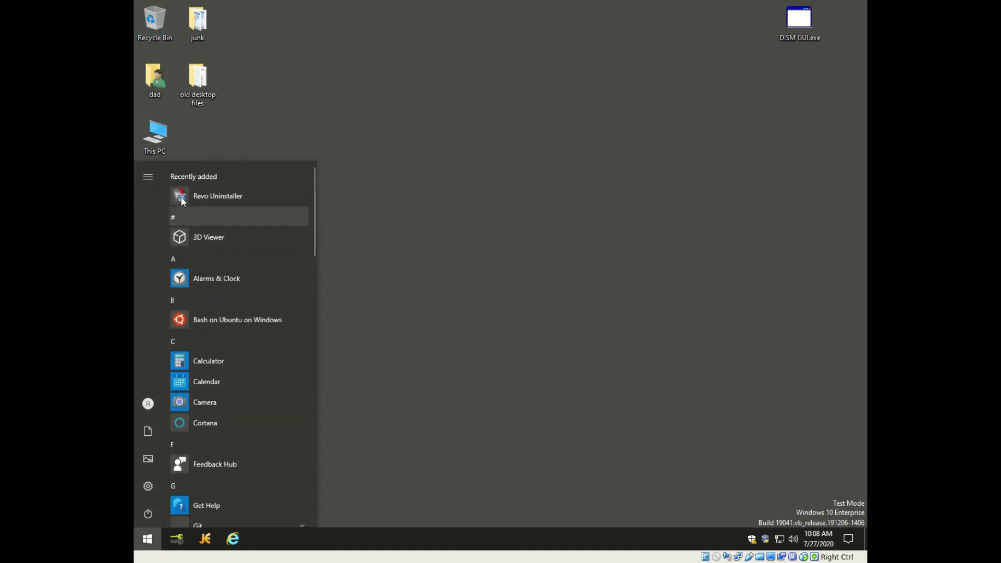
pyautogui.scroll(-5, 209, 337)
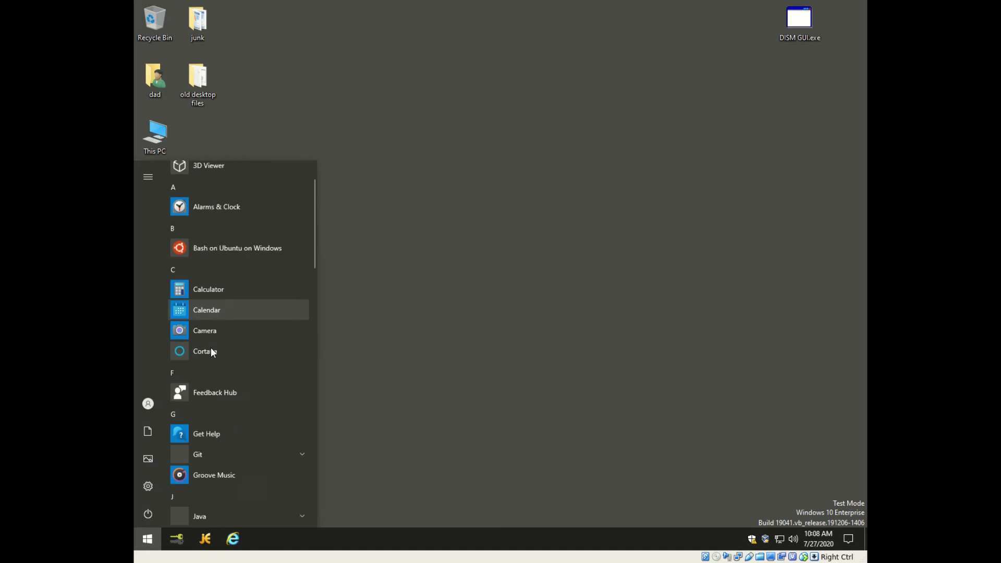
pyautogui.scroll(-4, 212, 352)
pyautogui.scroll(3, 211, 353)
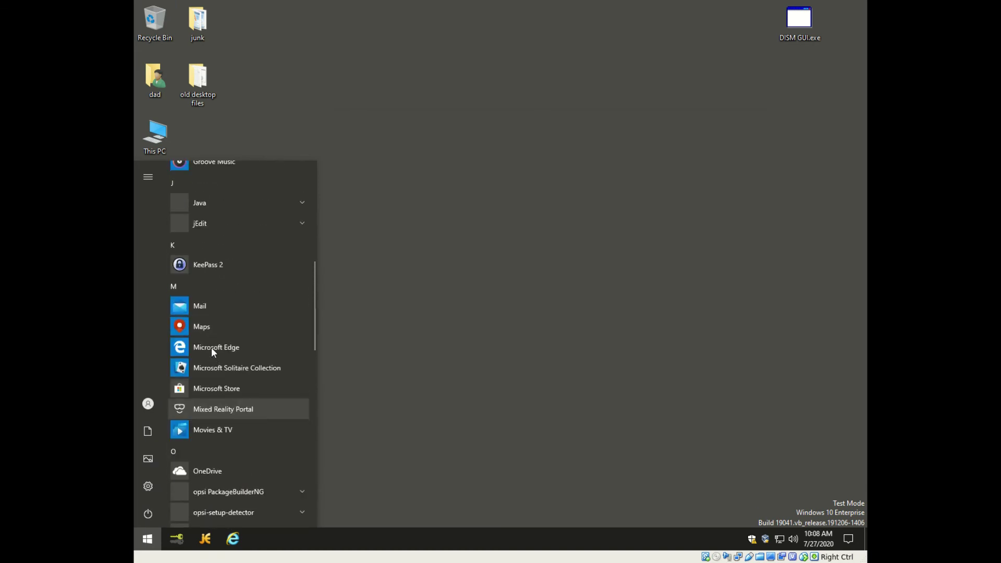
pyautogui.click(204, 263)
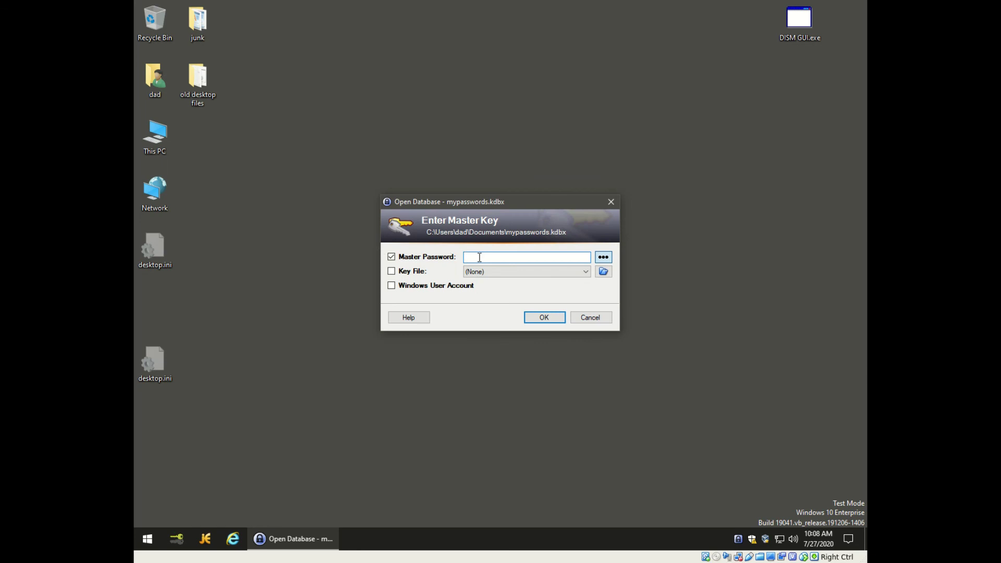
pyautogui.write('********')
pyautogui.click(540, 316)
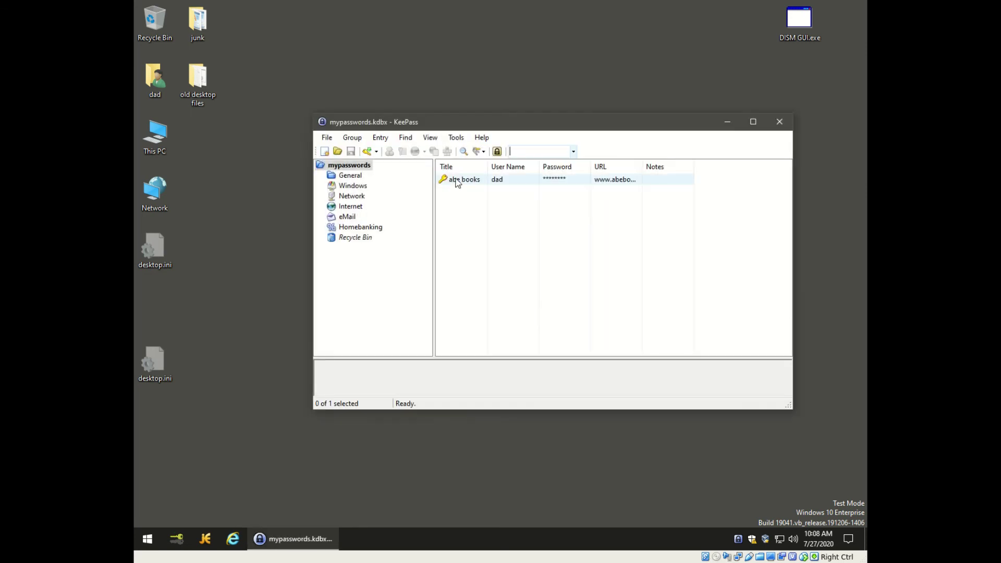
pyautogui.click(456, 180)
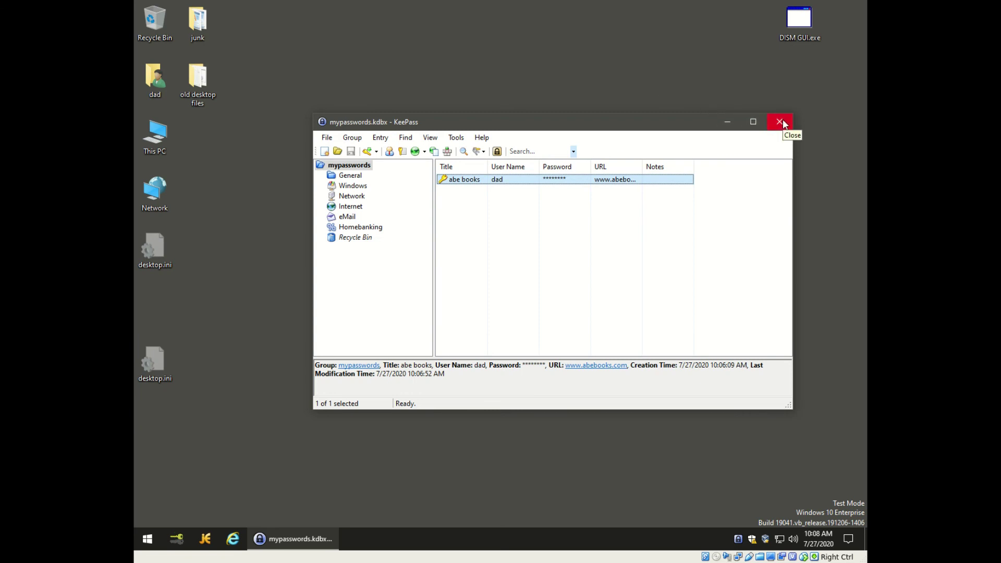
# Check the list of loaded KeePass plugins, then close the plugin manager
pyautogui.click(458, 138)
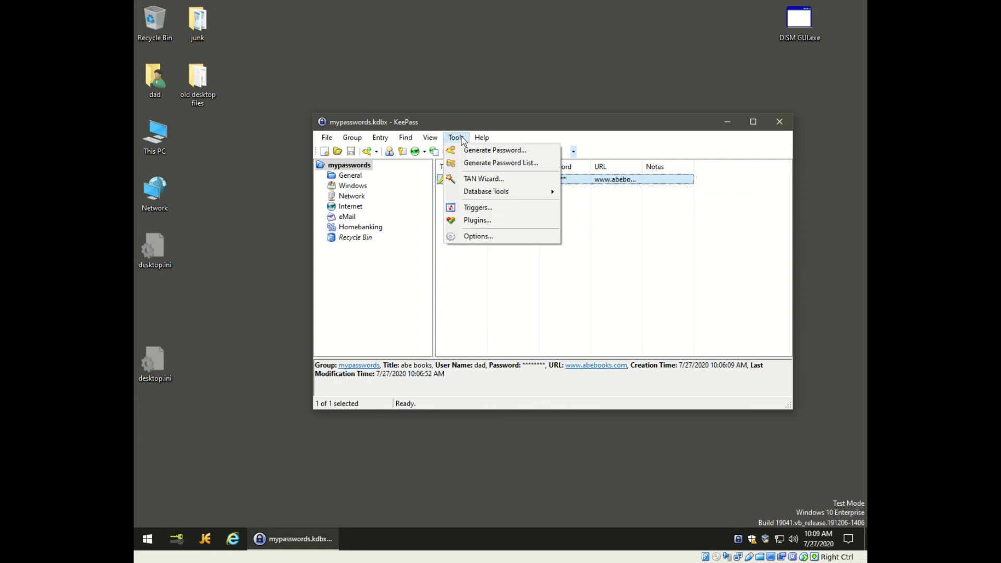
pyautogui.click(472, 222)
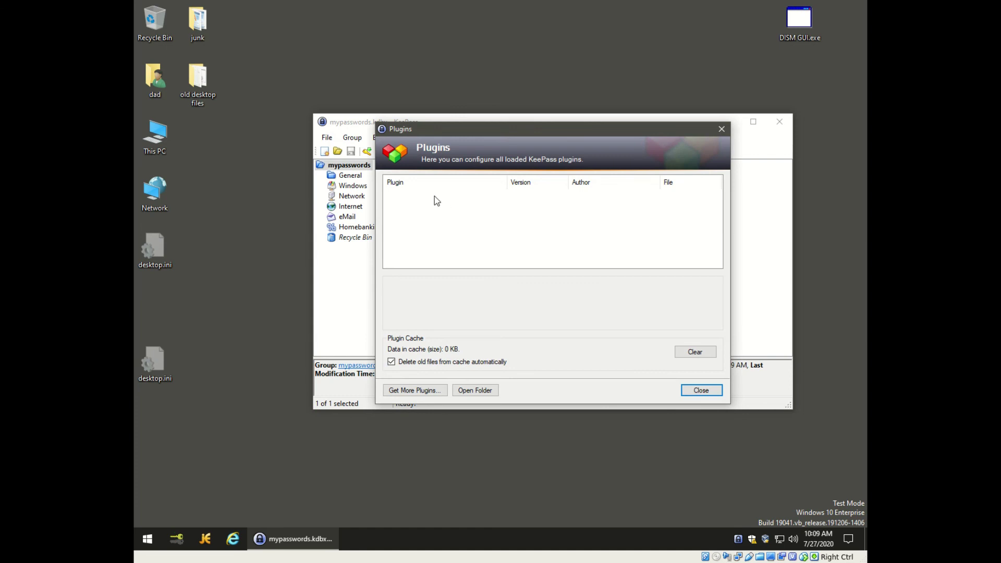
pyautogui.click(700, 392)
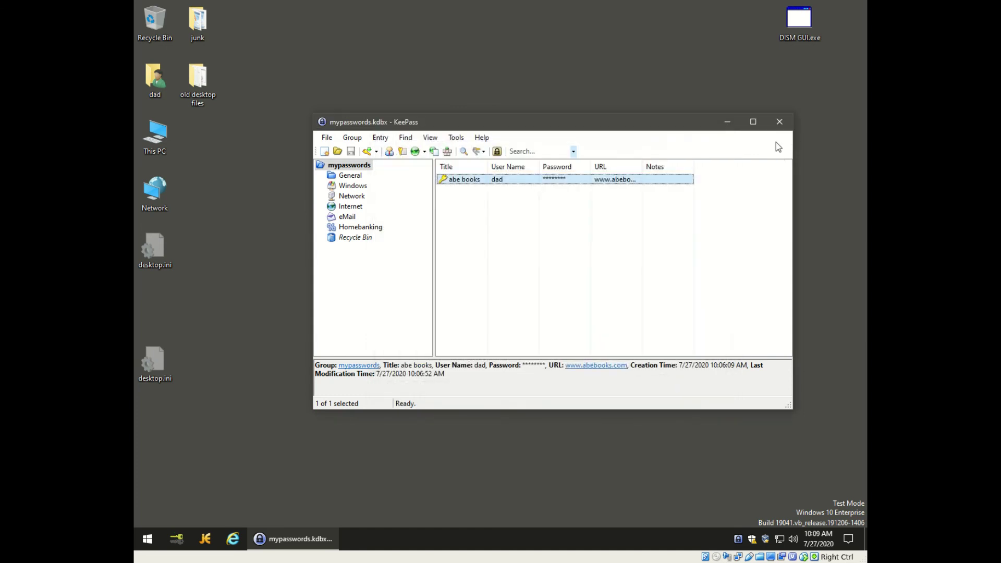